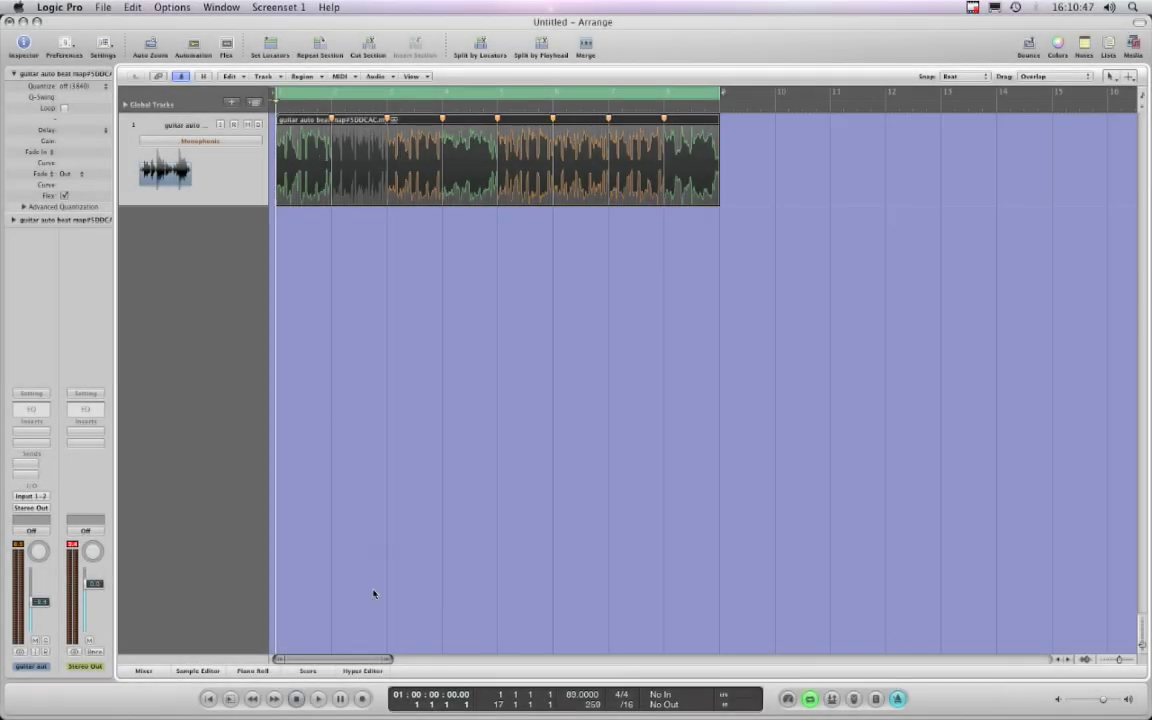
Step: Play through the flexed guitar region, stop it, and set the playhead to bar 4
left_click(318, 699)
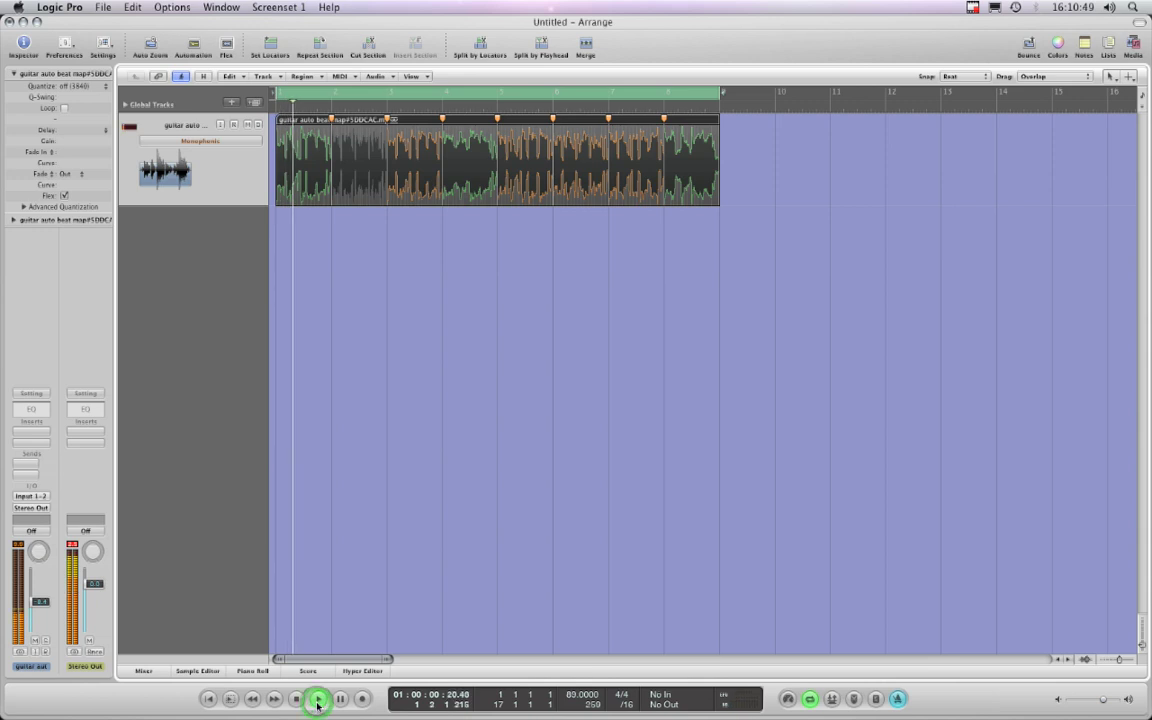
left_click(897, 699)
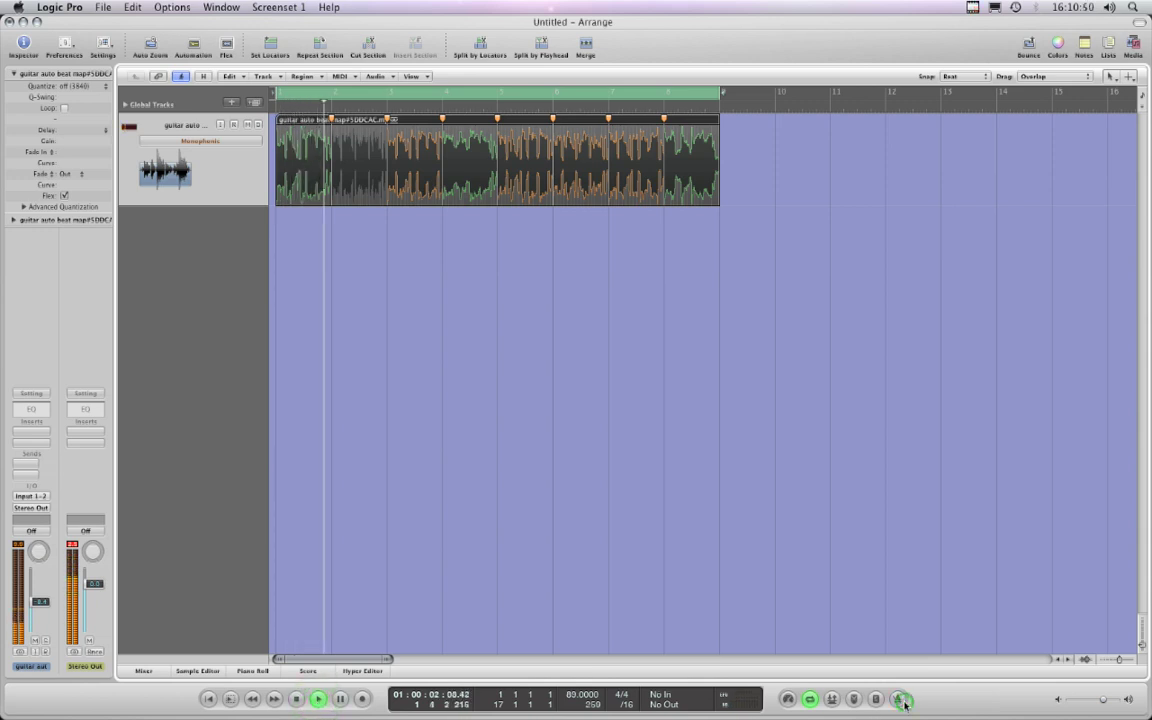
left_click(297, 698)
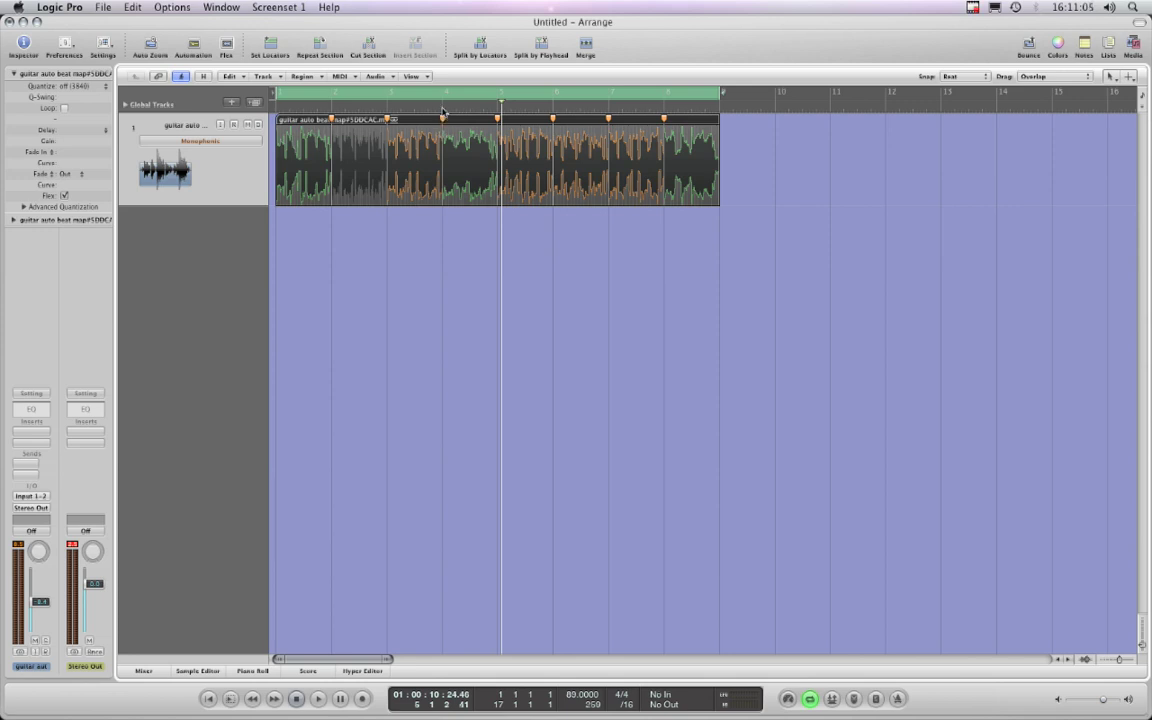
left_click(443, 110)
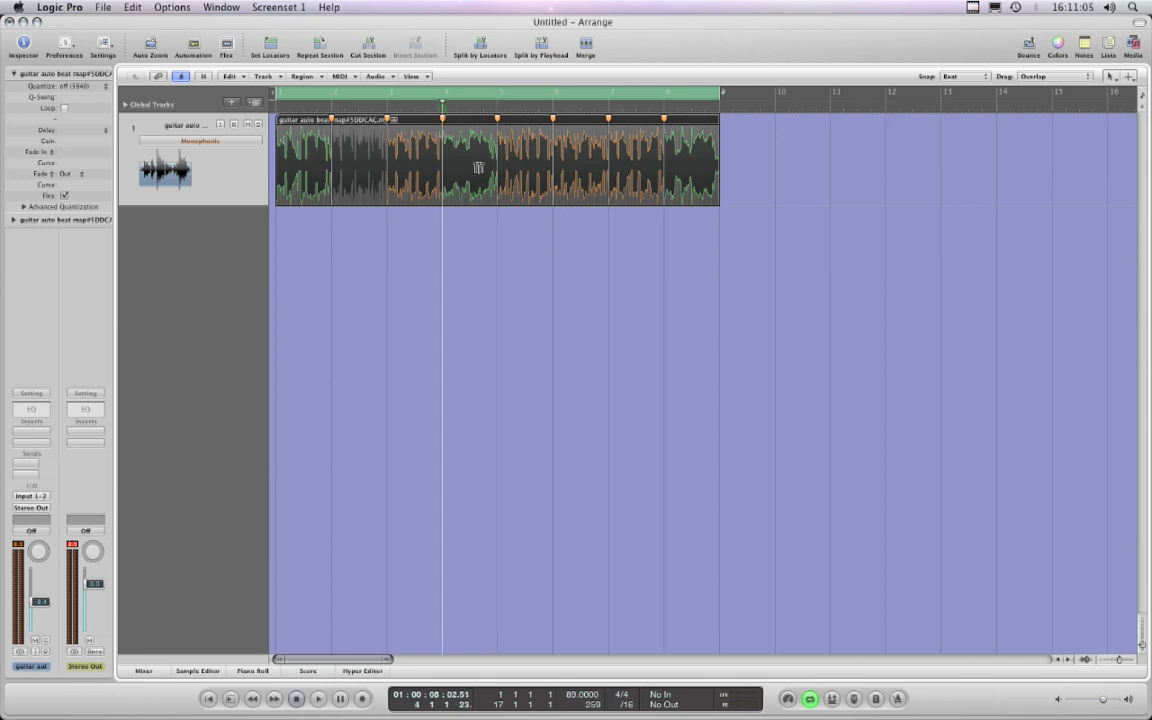
Step: Zoom in around bar 4, turn Cycle off, and place the playhead just before bar 4
left_click(1131, 661)
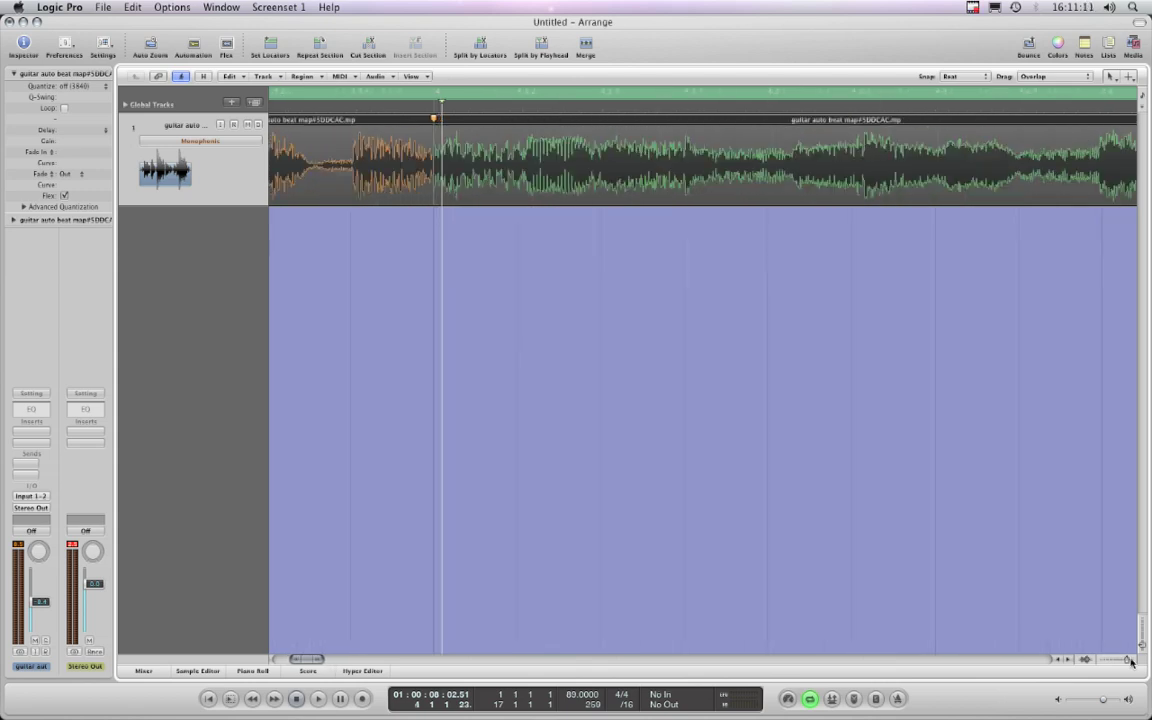
left_click(430, 99)
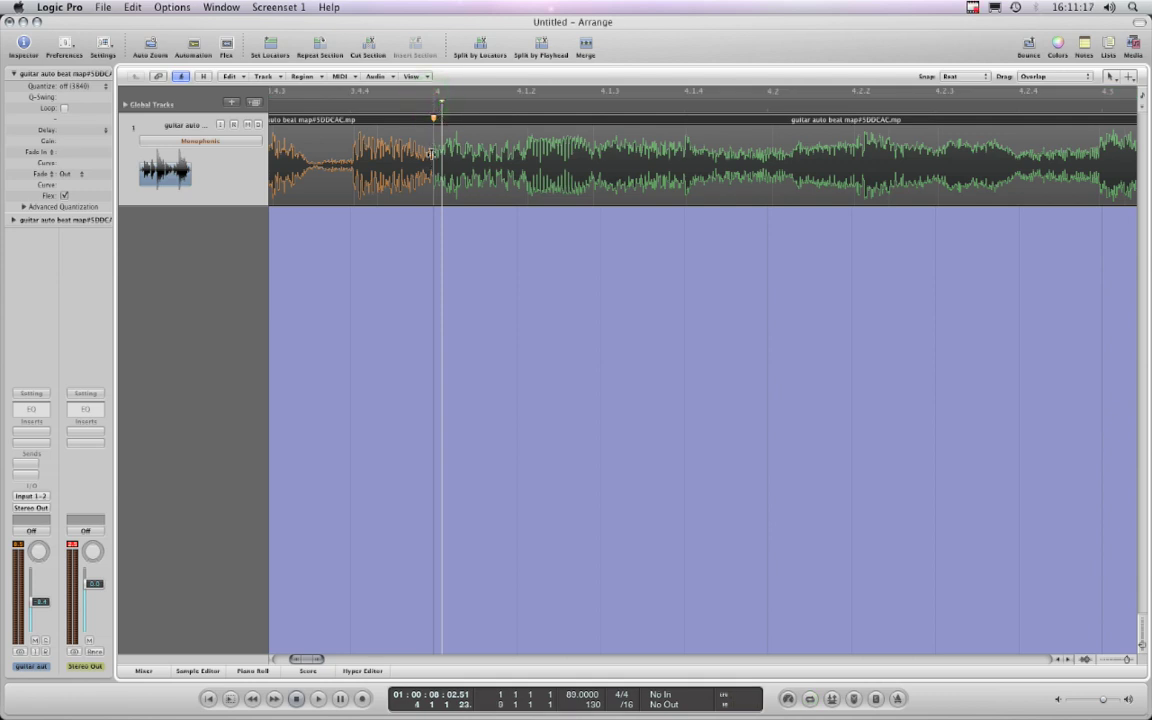
left_click(349, 104)
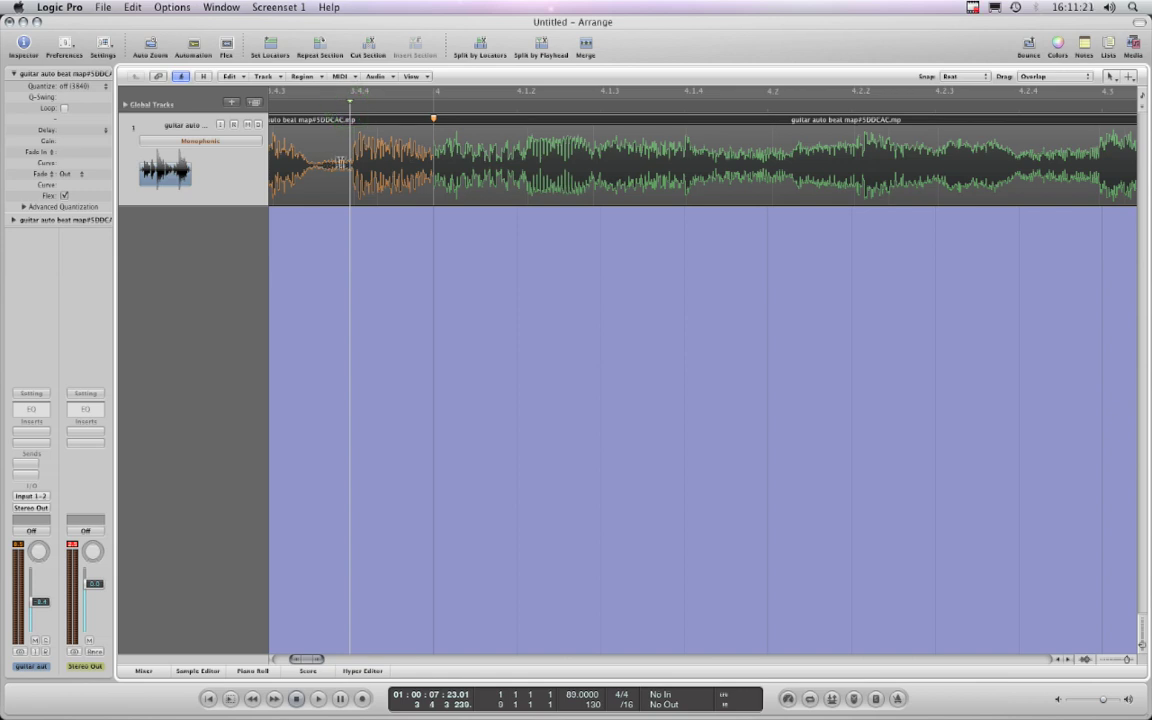
left_click(351, 104)
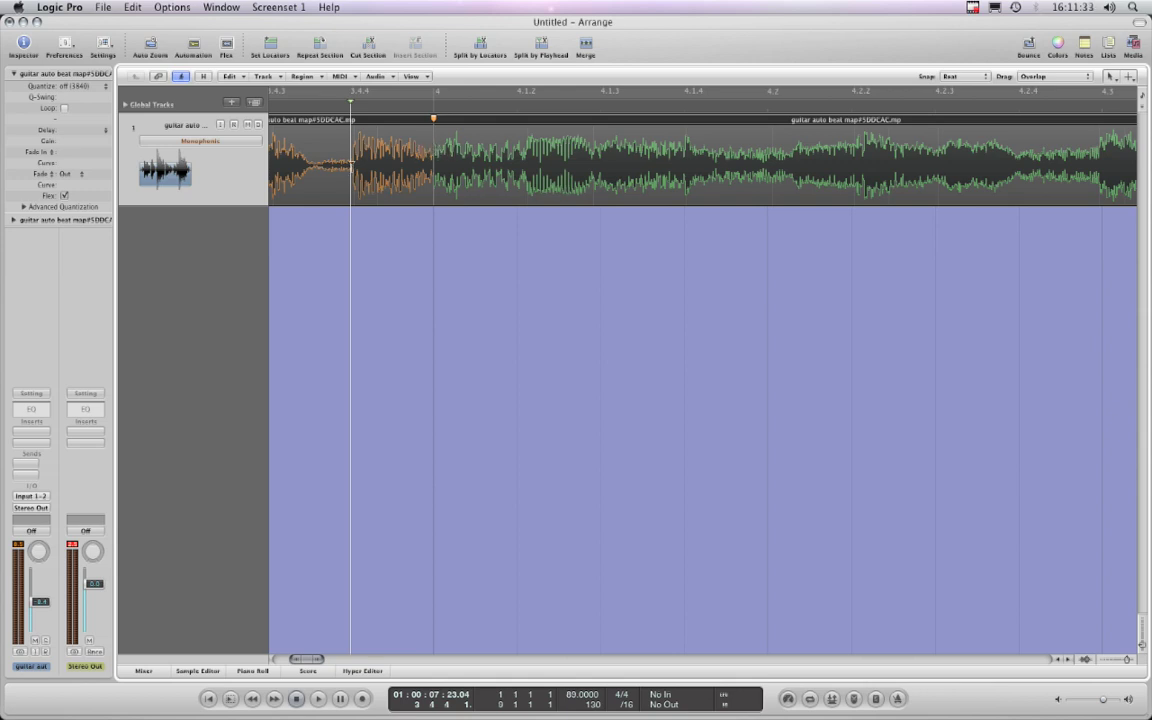
Step: Audition the guitar repeatedly from just before and just after bar 4
left_click(339, 699)
left_click(319, 699)
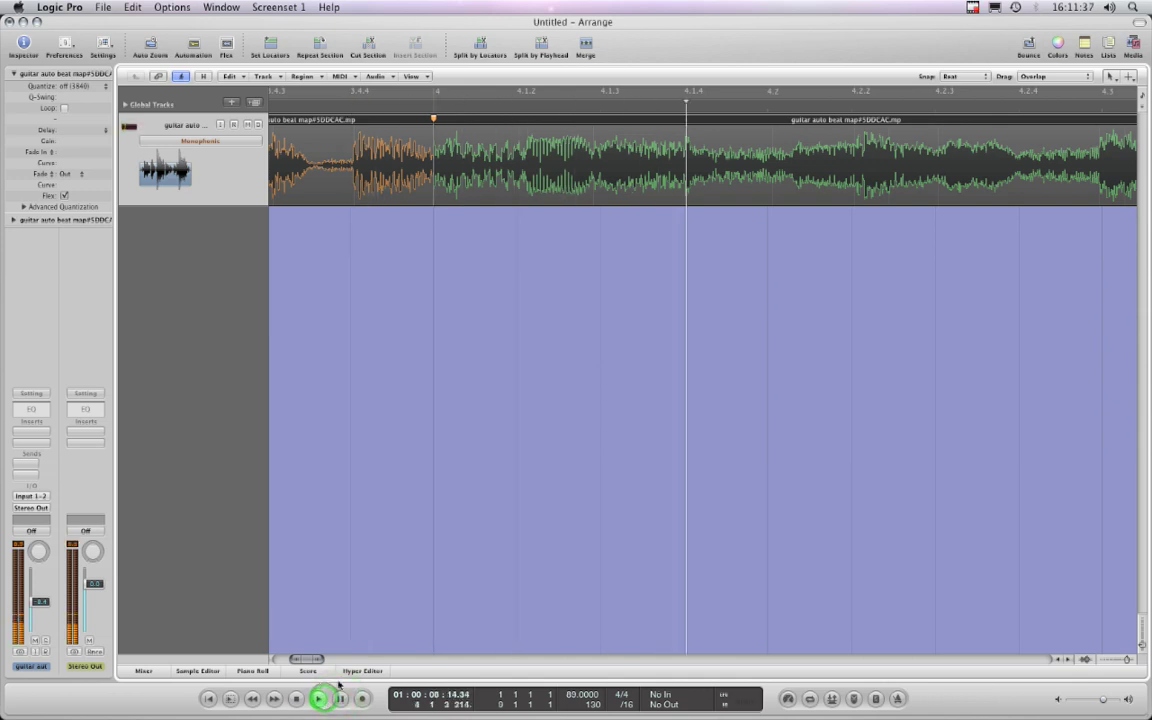
key("space")
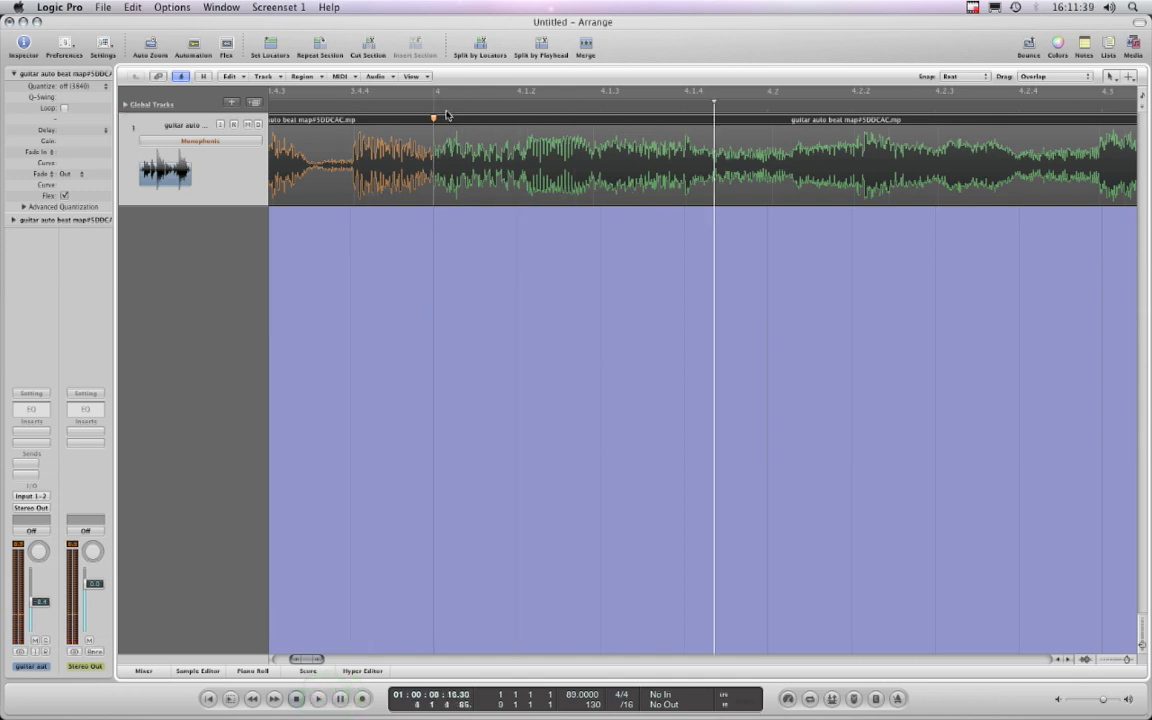
left_click(447, 112)
left_click_drag(447, 112, 451, 108)
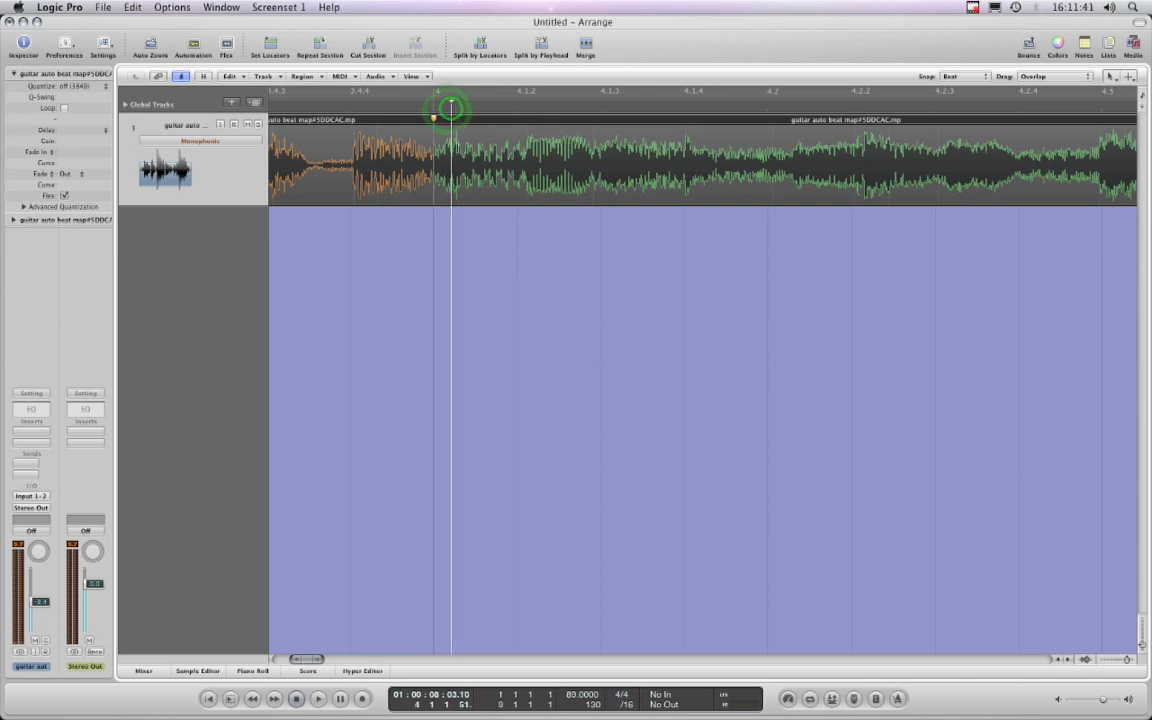
left_click(318, 699)
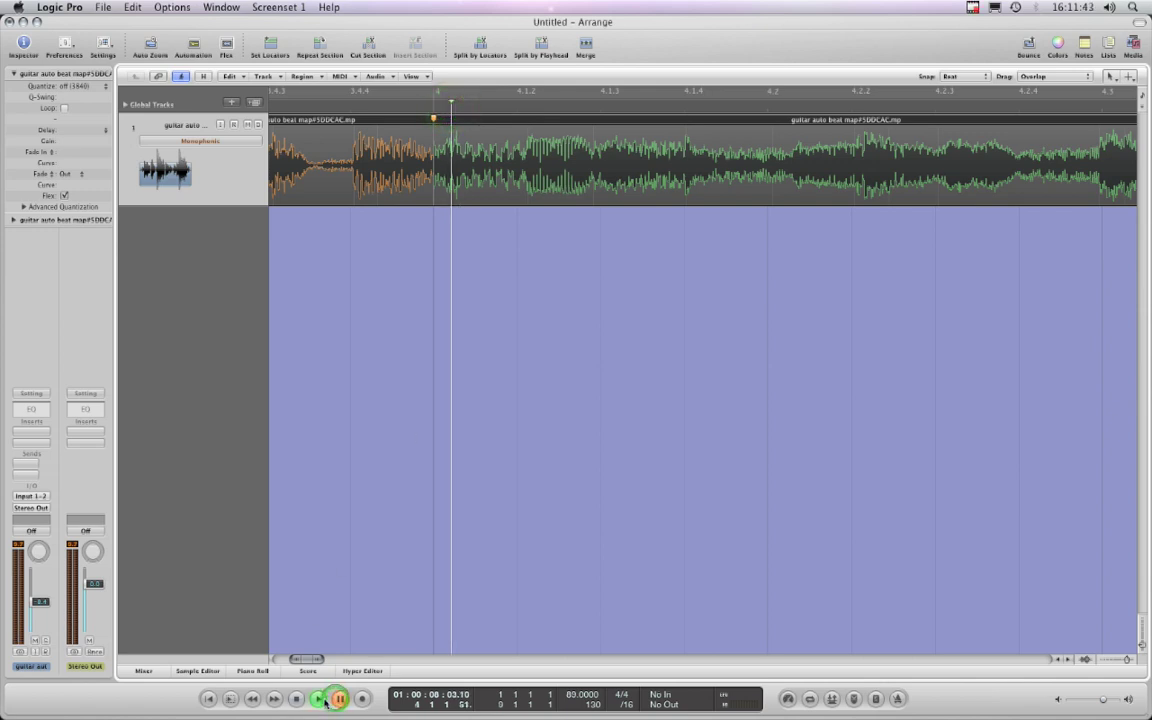
left_click(443, 108)
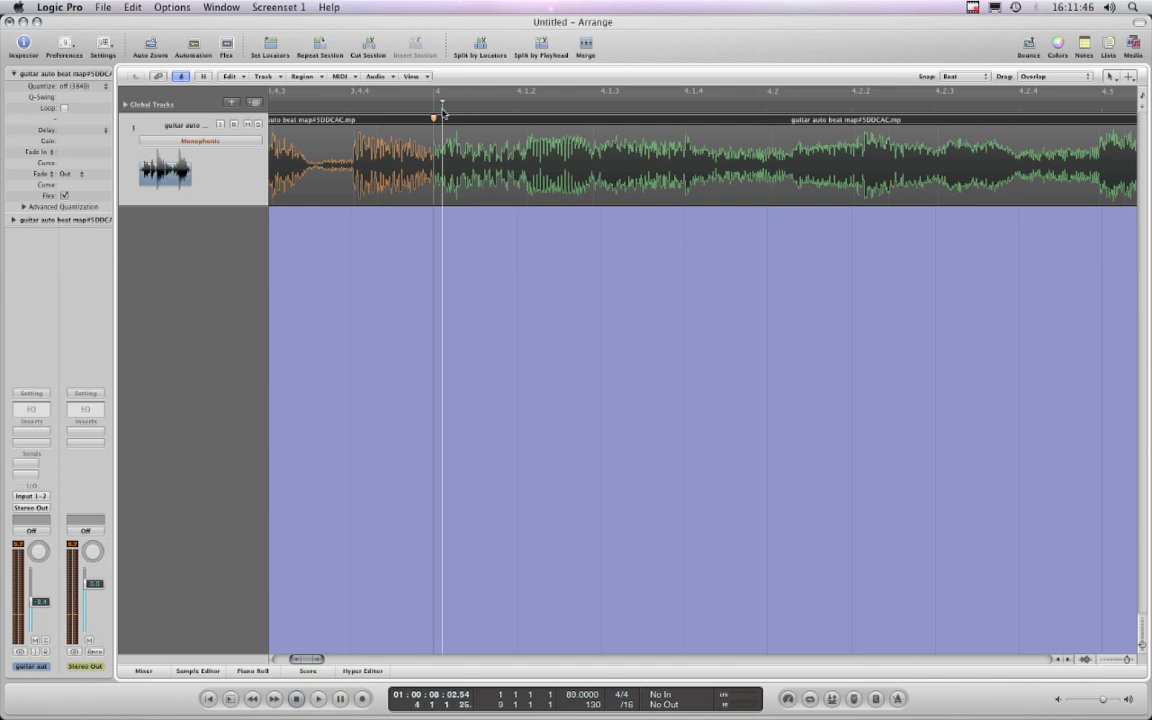
left_click(319, 699)
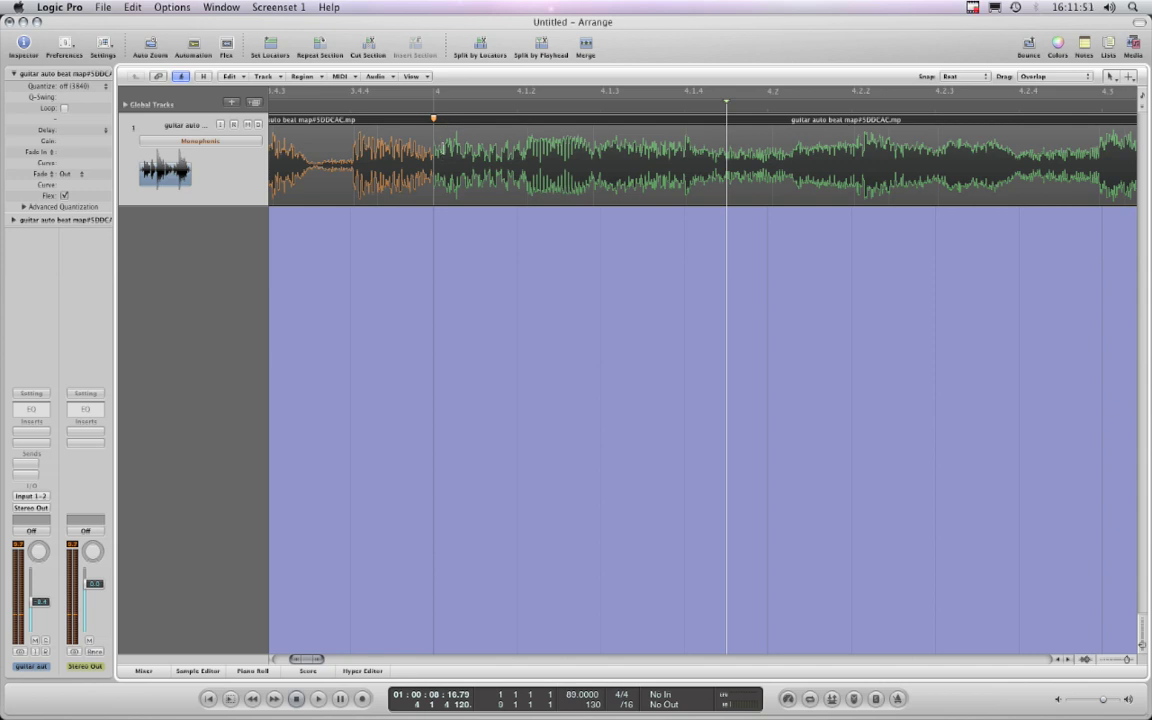
Step: Switch Snap to Samples and nudge the bar 4 flex marker slightly right
left_click(985, 78)
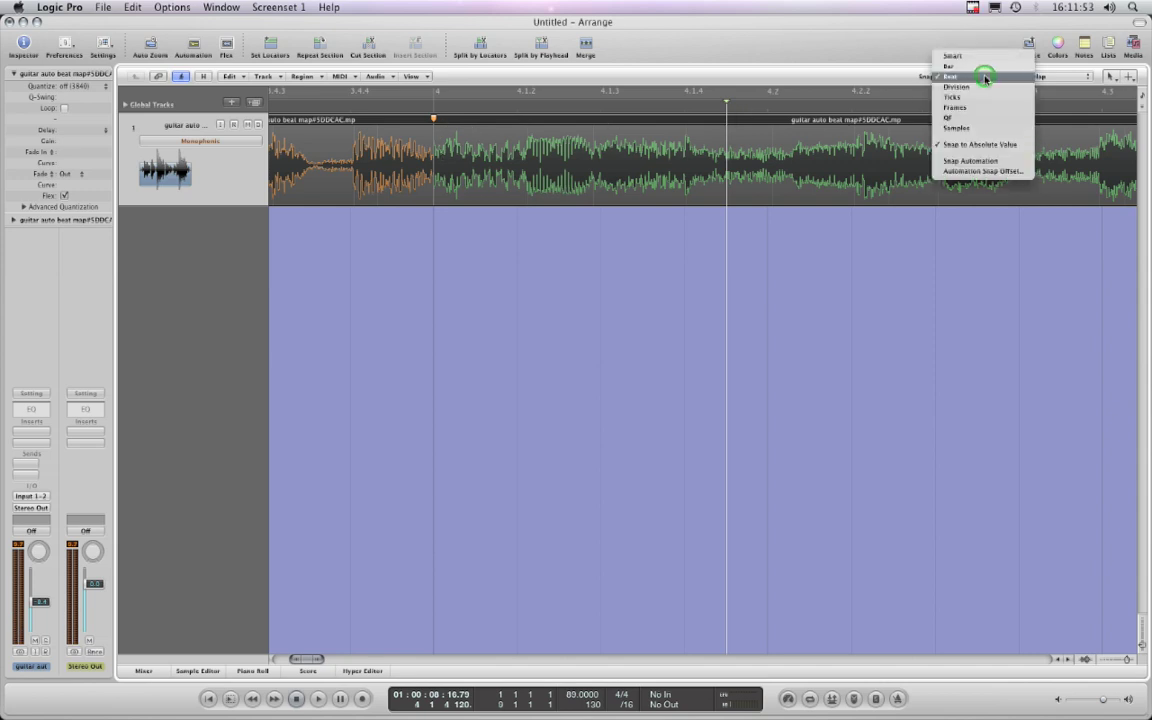
left_click(956, 128)
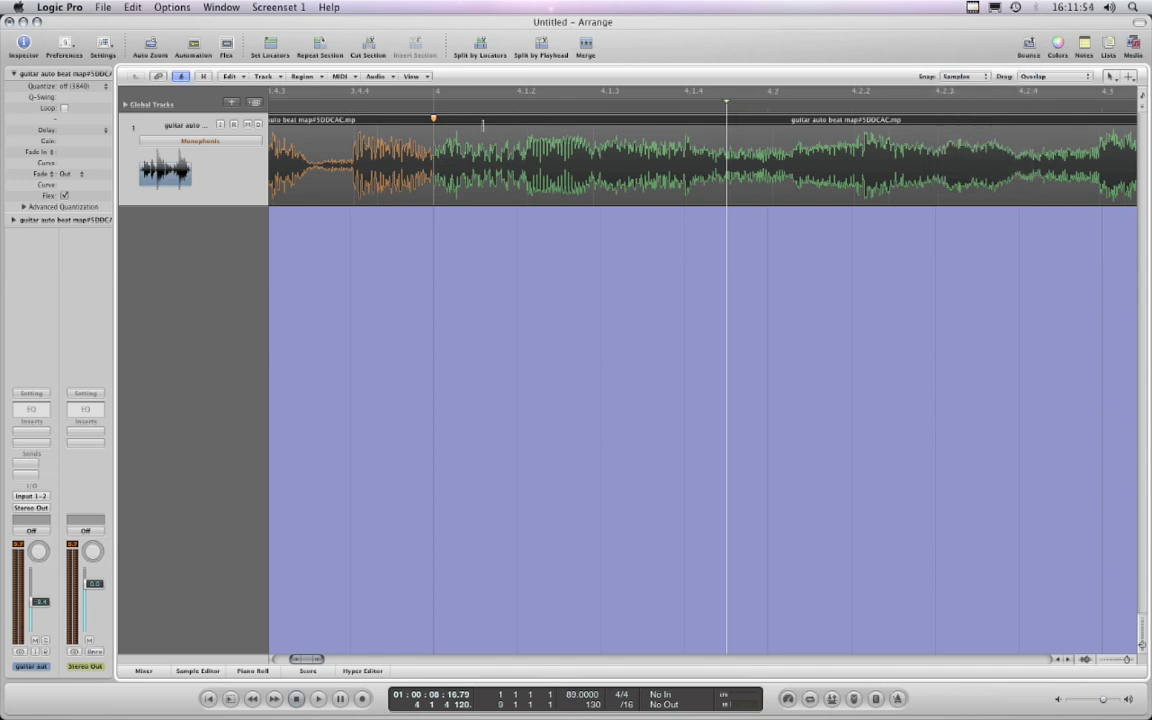
left_click(433, 134)
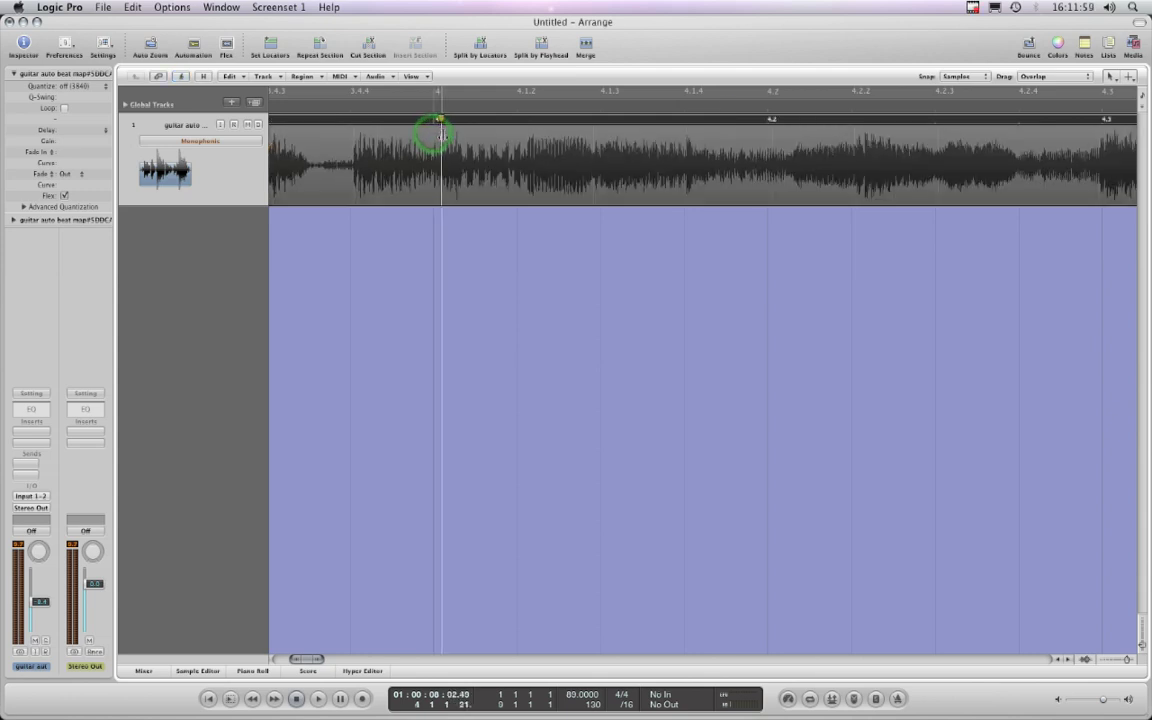
left_click_drag(445, 135, 450, 134)
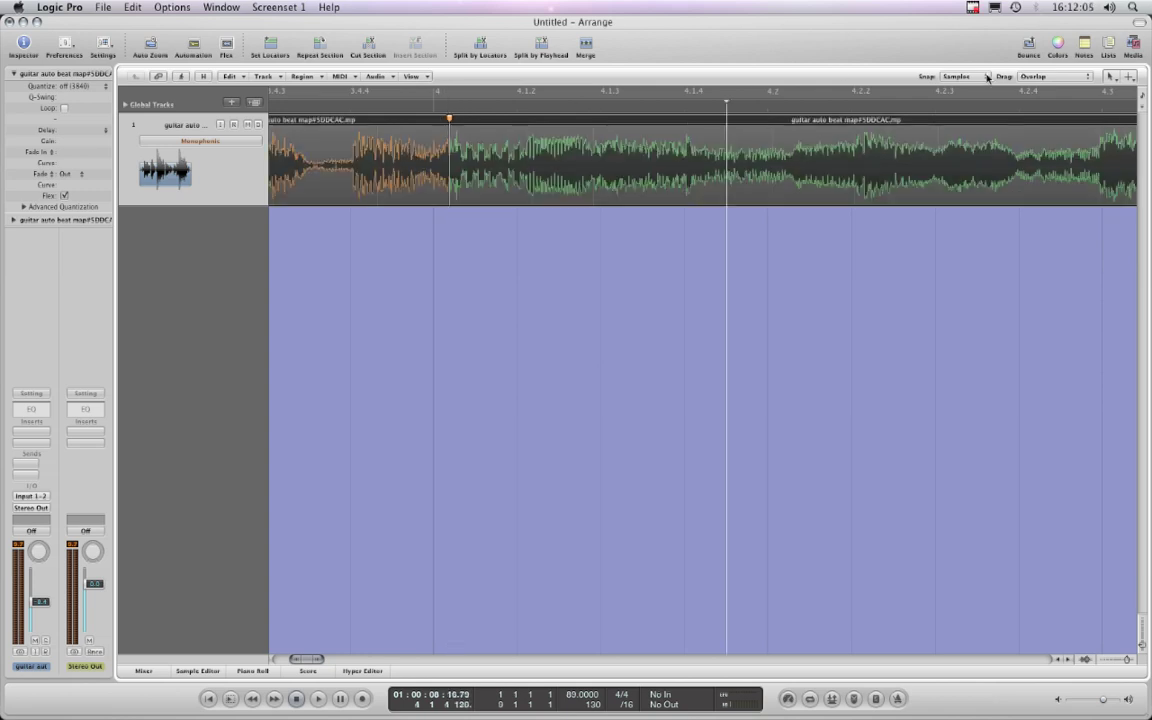
Step: Set Snap back to Beat, drag the flex marker onto the bar 4 line, and zoom out
left_click(986, 78)
left_click(885, 30)
left_click_drag(442, 138, 434, 138)
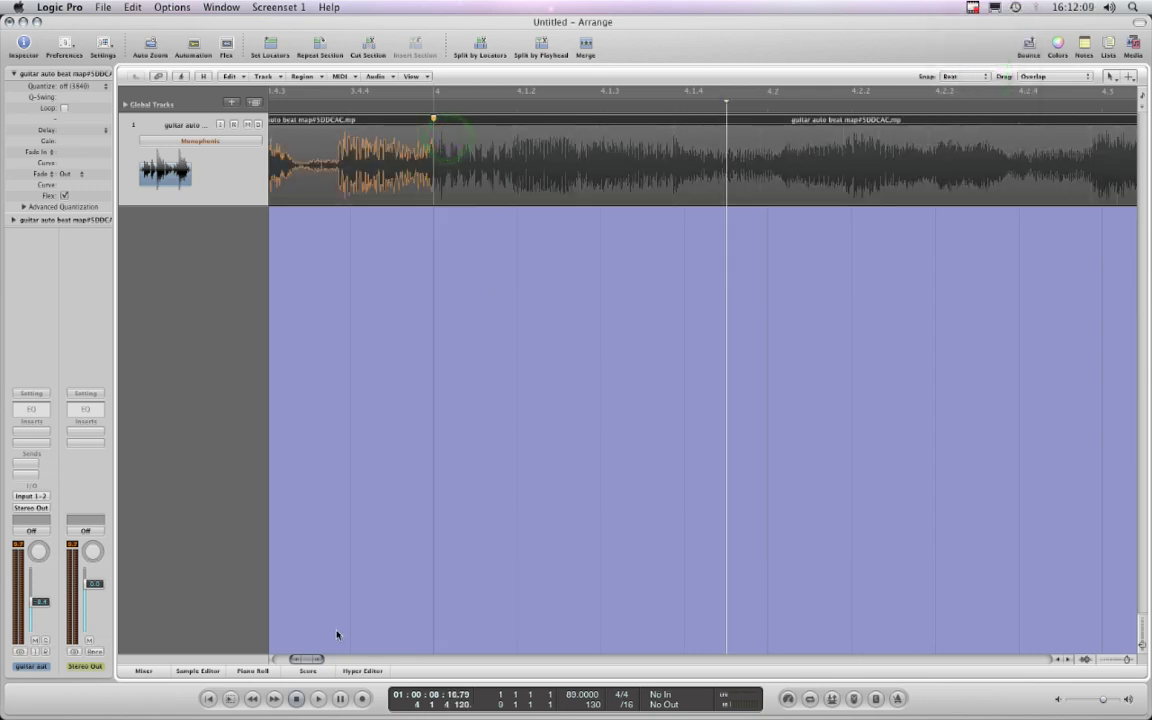
mouse_move(320, 660)
left_mouse_down()
mouse_move(296, 658)
mouse_move(315, 658)
left_mouse_up()
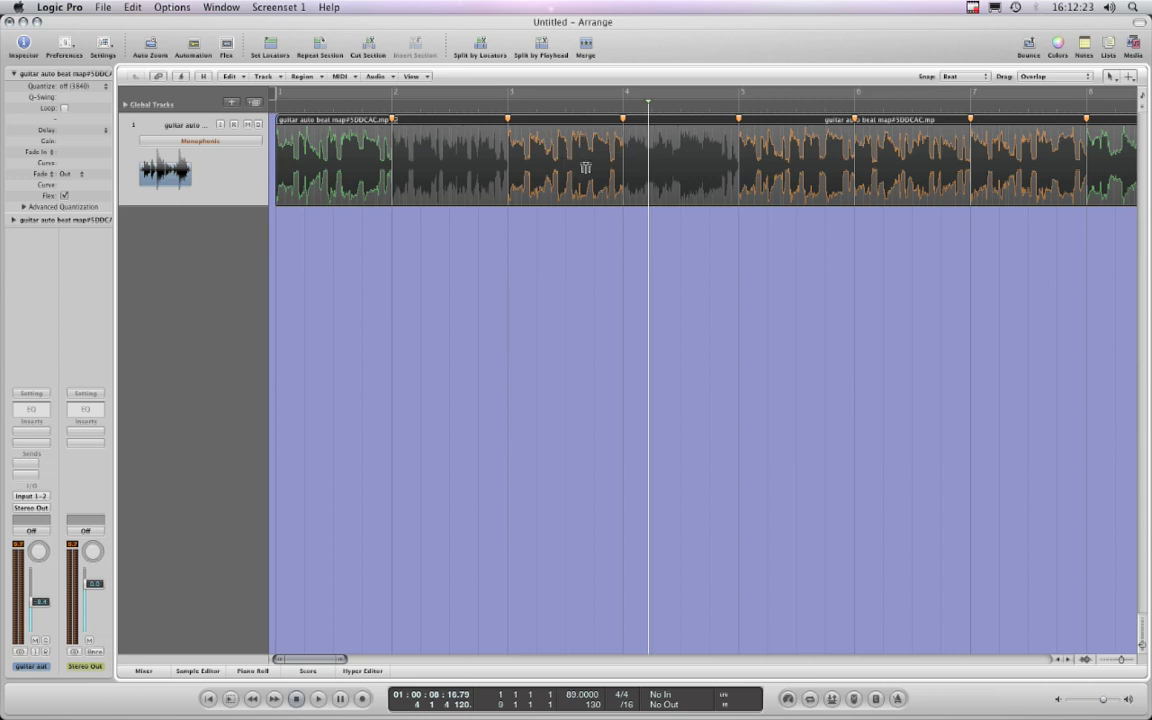
Step: Turn Cycle back on with the range starting at 2 4 1 1 and play the loop at lower volume
left_click(410, 99)
mouse_move(408, 98)
left_mouse_down()
mouse_move(589, 103)
mouse_move(388, 103)
left_mouse_up()
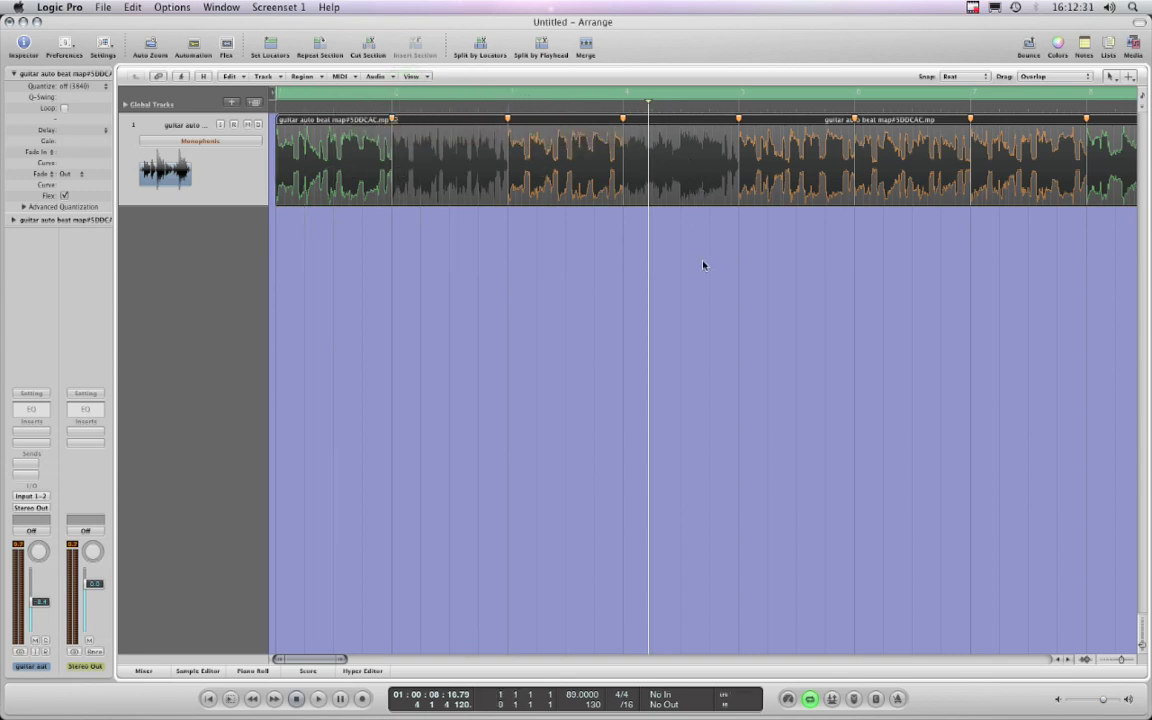
key("space")
key("XF86AudioRaiseVolume")
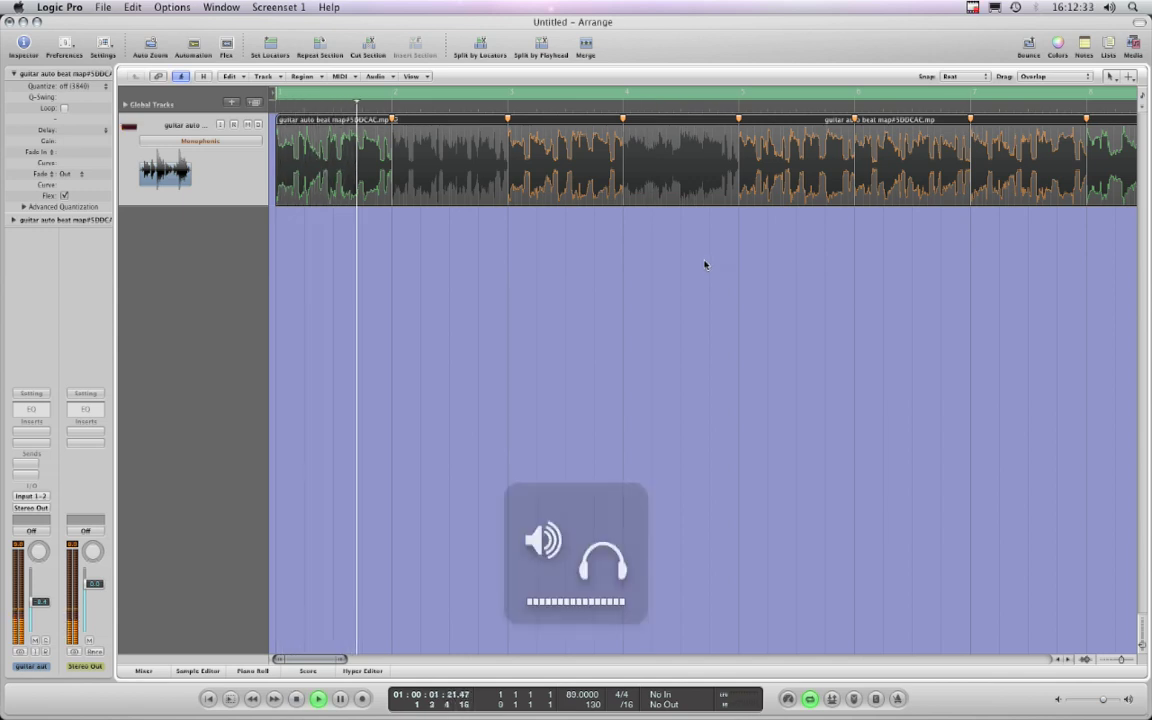
key("XF86AudioLowerVolume")
key("XF86AudioLowerVolume")
key("XF86AudioLowerVolume")
key("XF86AudioLowerVolume")
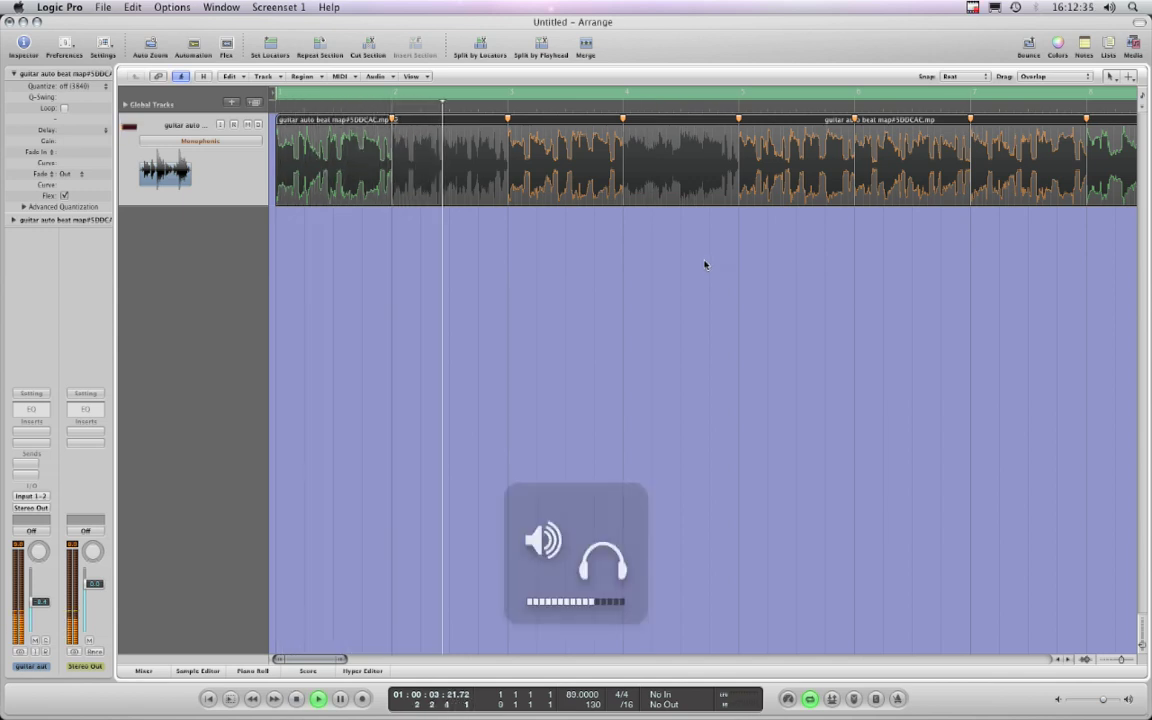
key("XF86AudioLowerVolume")
key("XF86AudioLowerVolume")
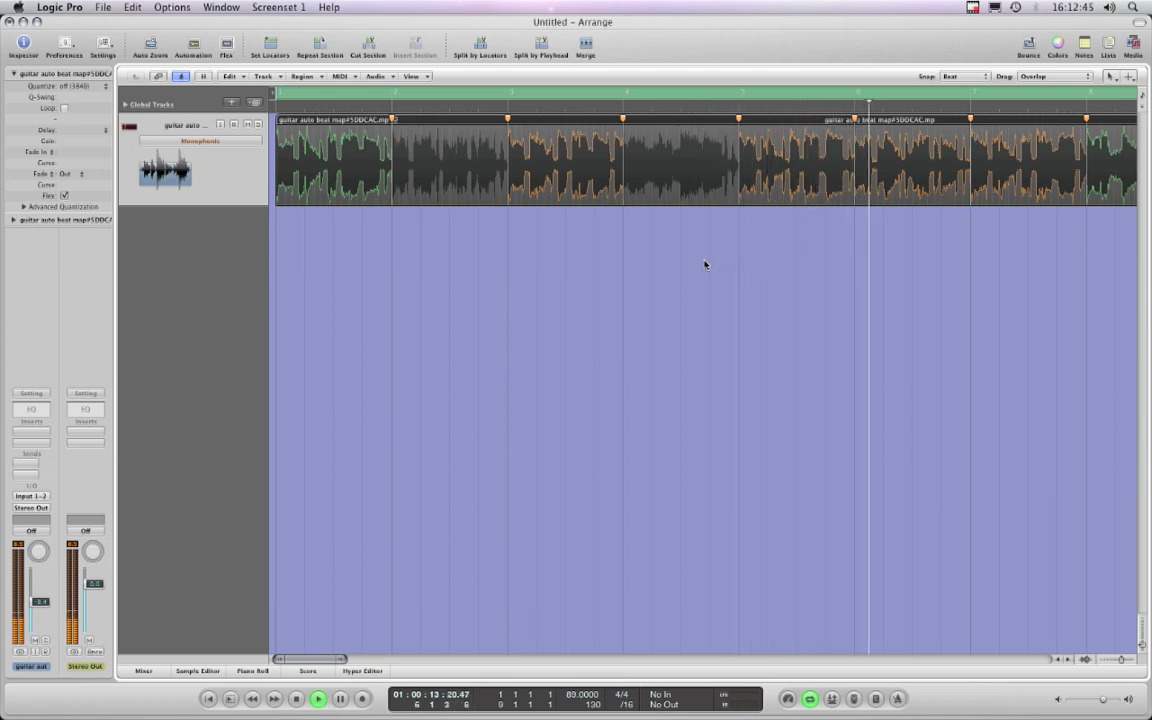
left_click_drag(306, 660, 315, 660)
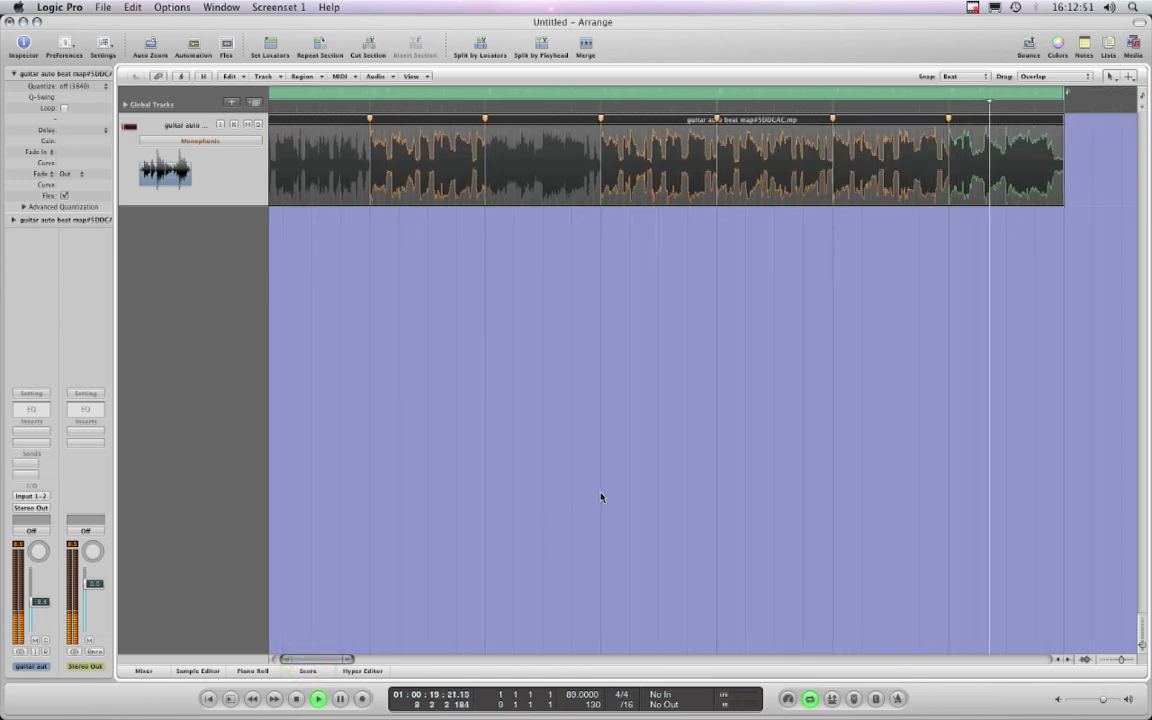
key("space")
Step: Play from an earlier bar to check the flex timing, then return to the project start
left_click(832, 108)
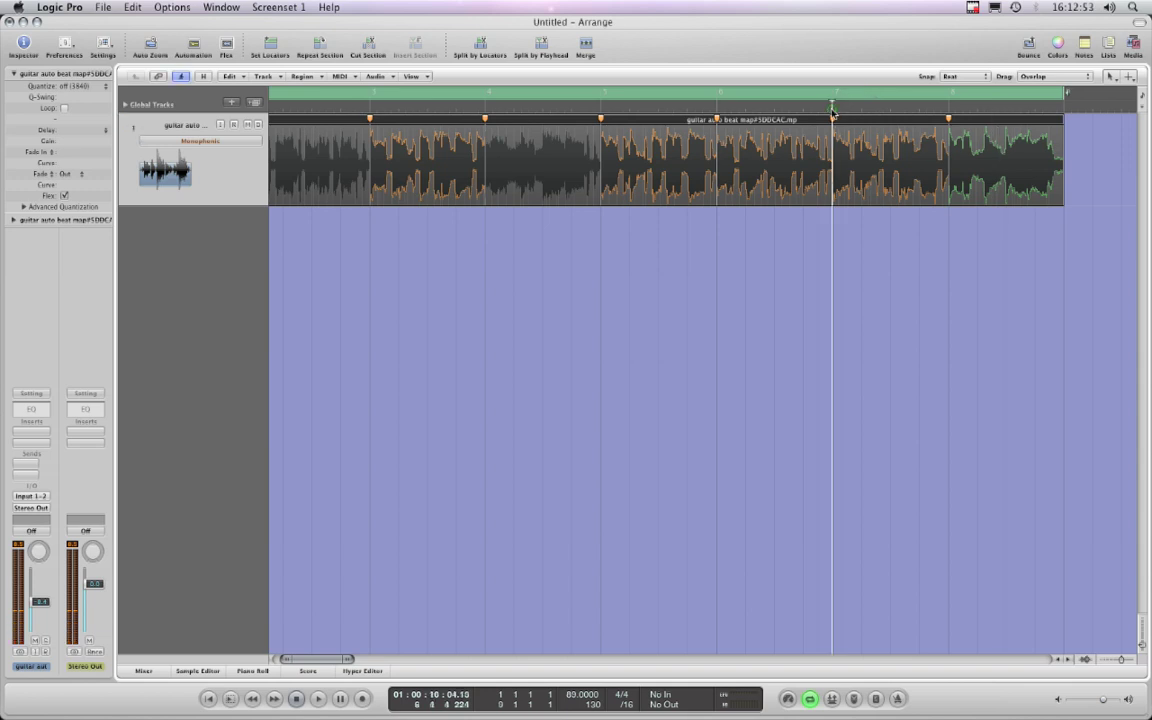
left_click(319, 699)
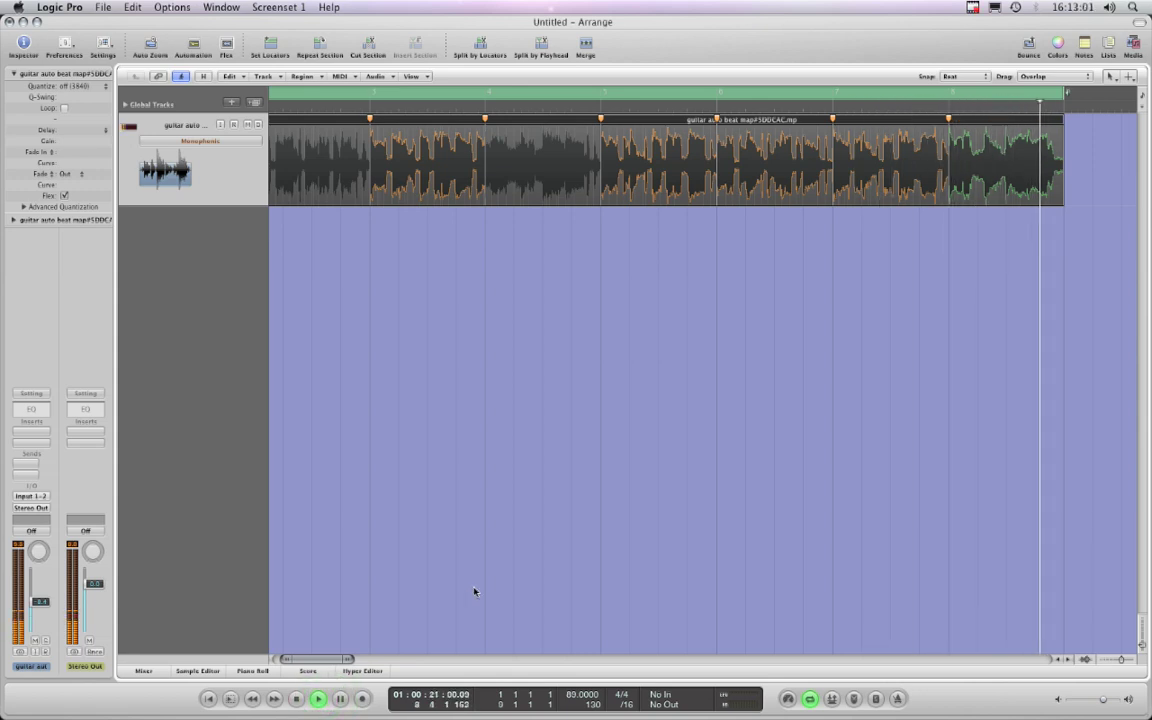
key("Return")
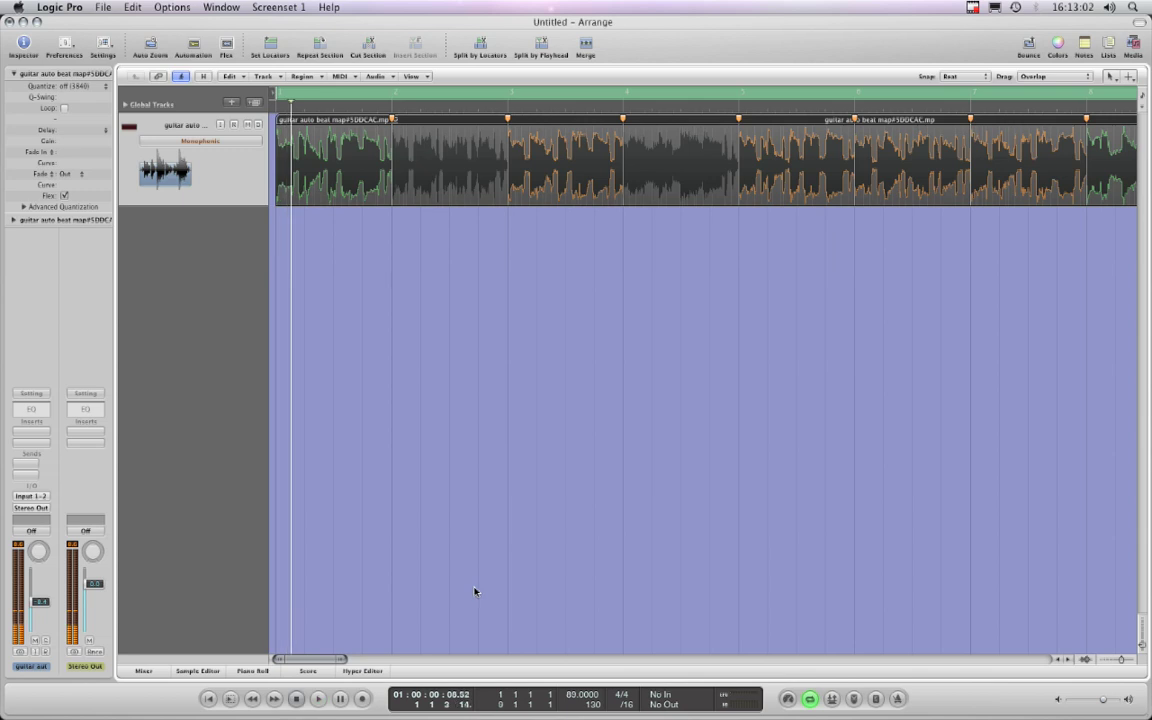
Step: Zoom in on bar 7 and audition the passage leading into its downbeat
left_click(338, 660)
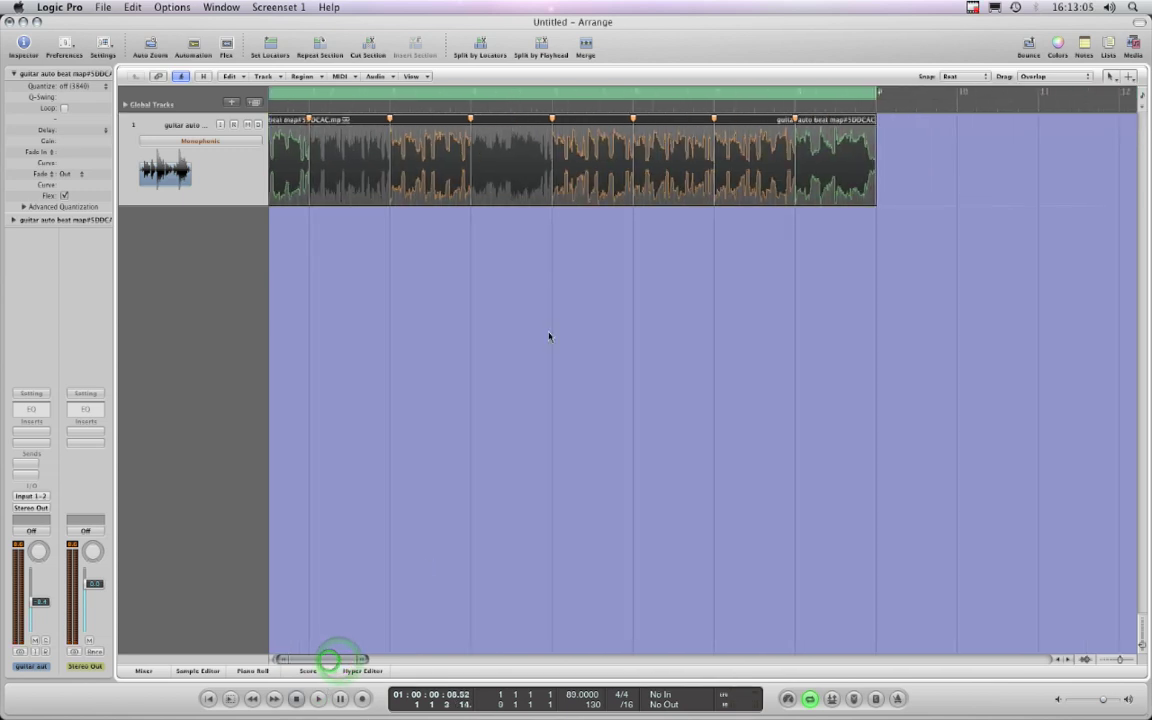
left_click(714, 108)
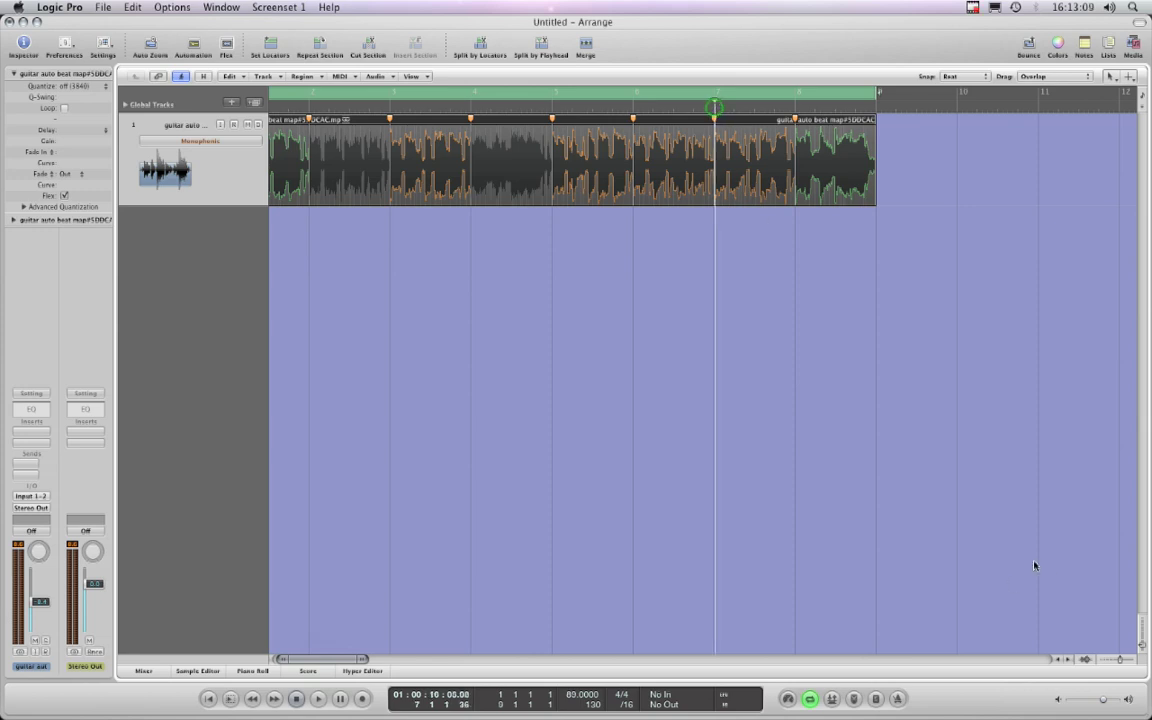
left_click(1130, 660)
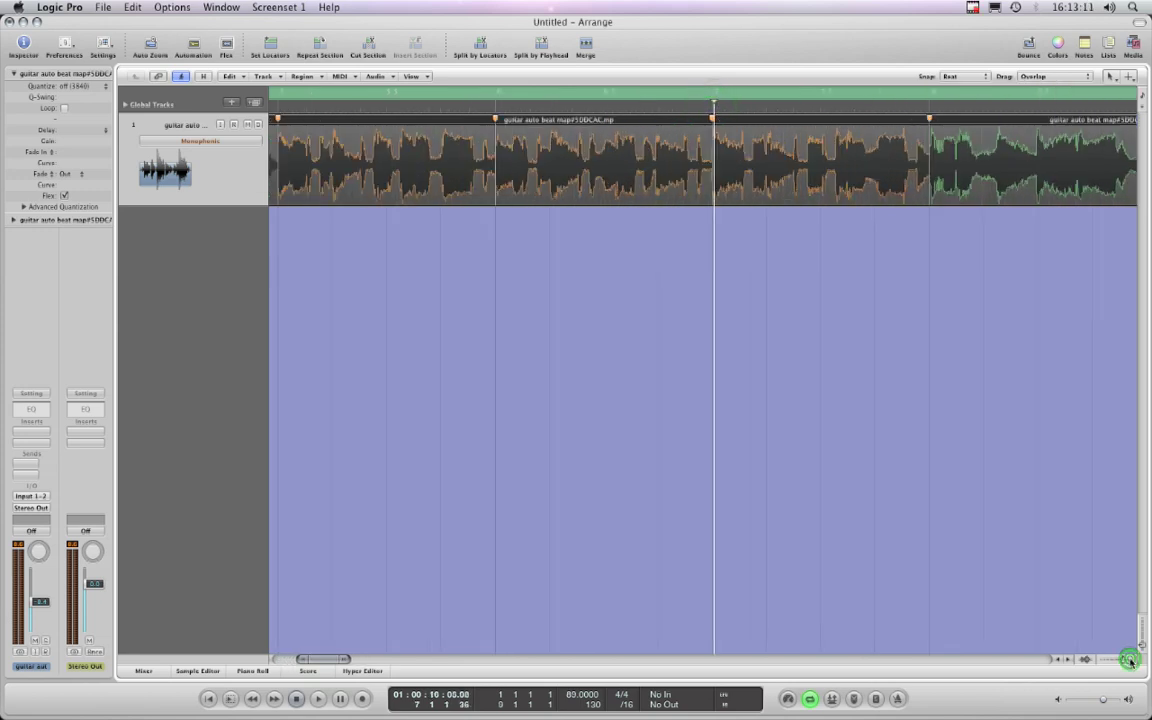
left_click(1130, 660)
left_click(1130, 660)
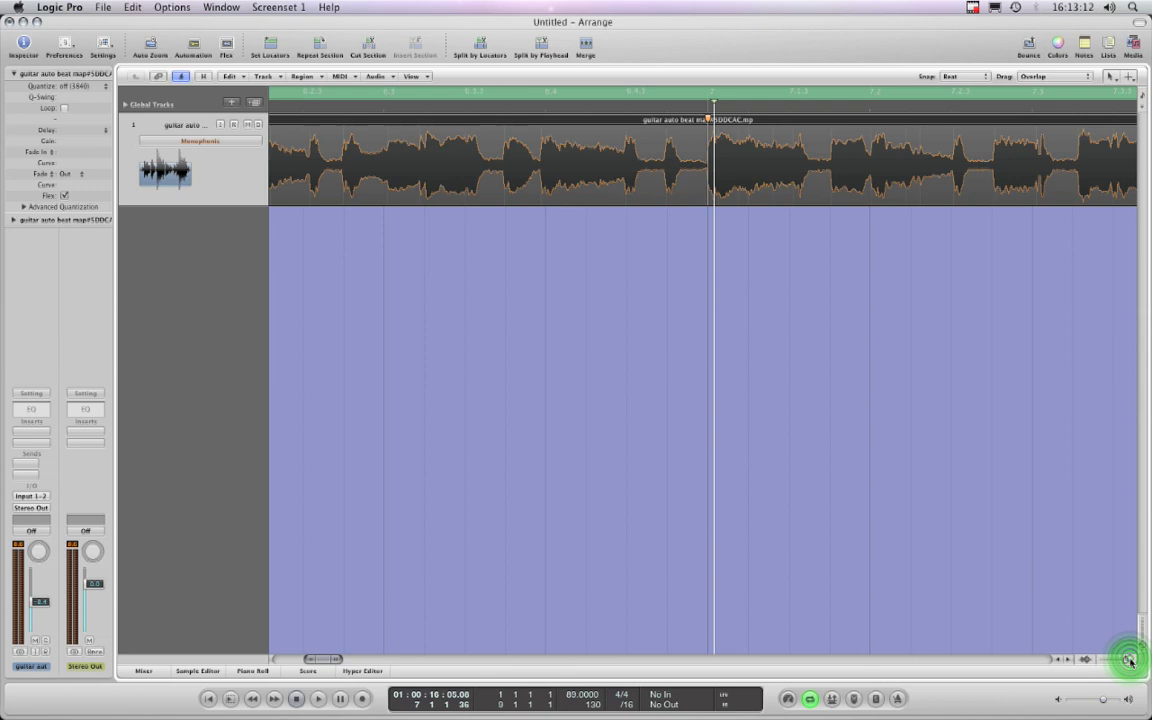
left_click(1068, 660)
left_click(1068, 660)
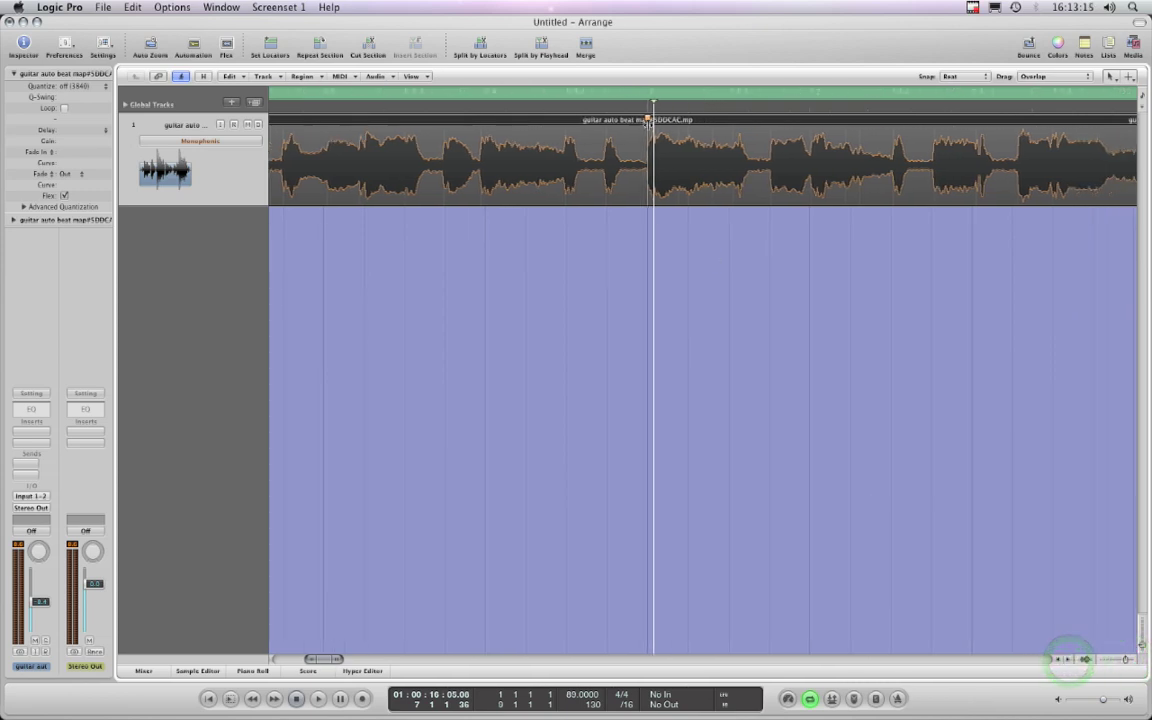
left_click(645, 108)
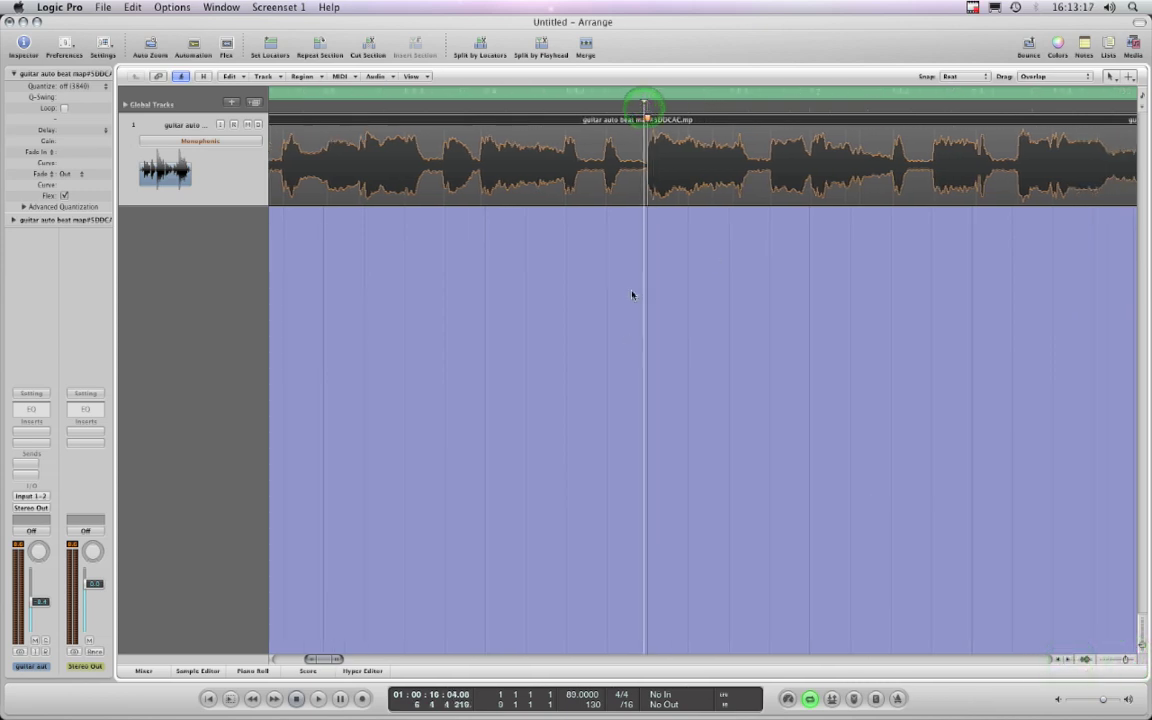
left_click(318, 699)
left_click(296, 699)
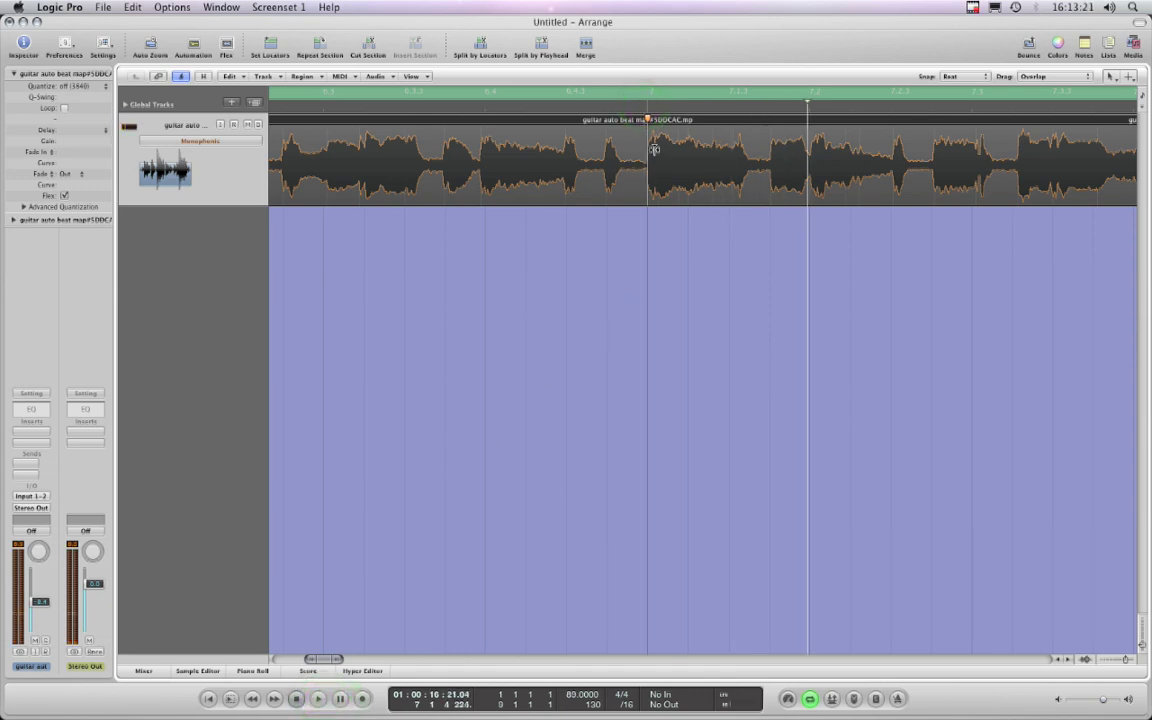
left_click(645, 106)
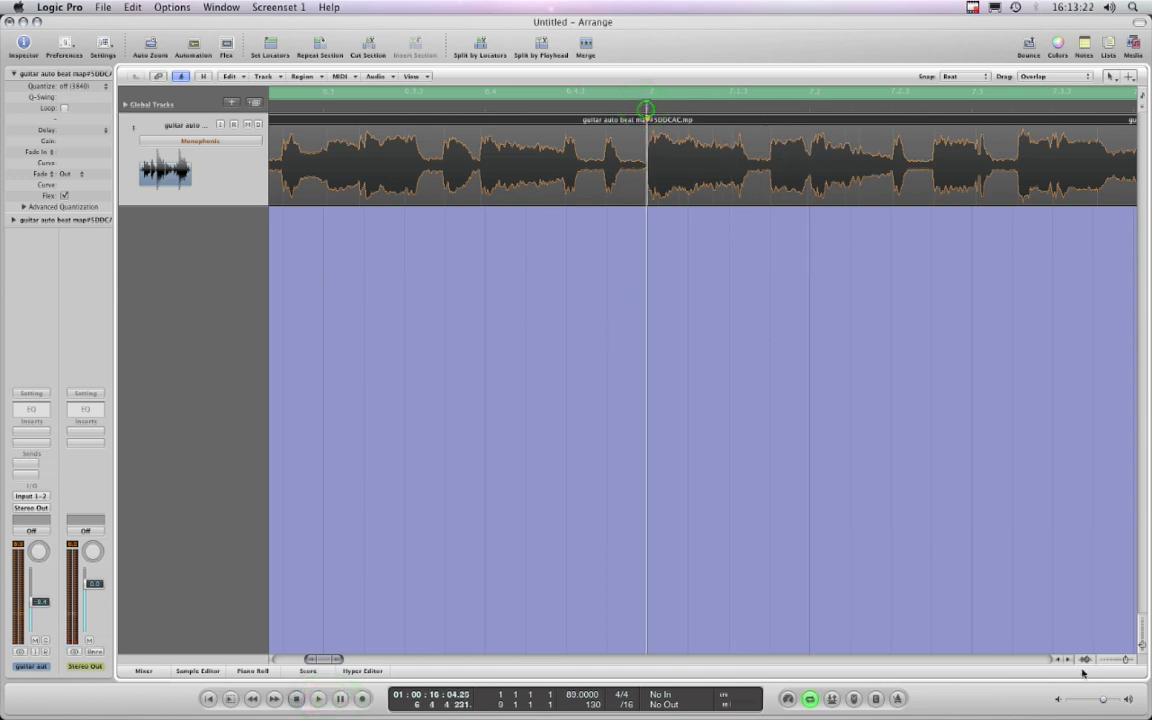
Step: Set Snap to Samples and nudge the bar 7 flex marker onto the guitar attack
left_click(1132, 660)
left_click(1132, 660)
left_click(1132, 660)
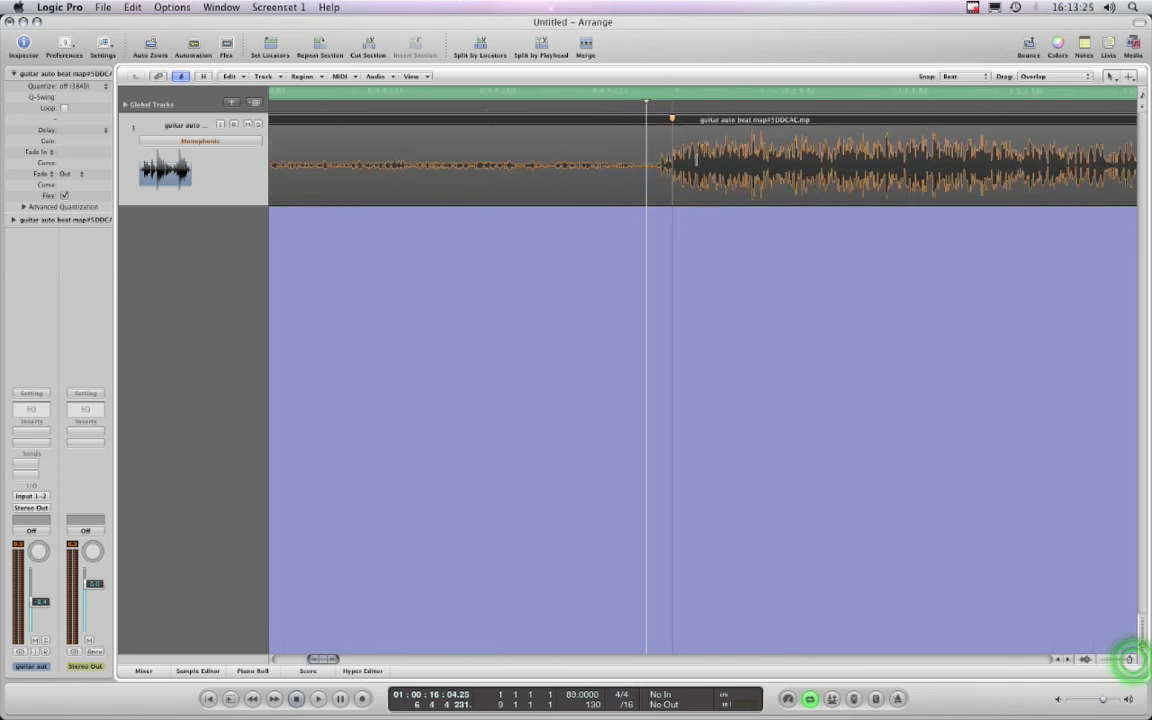
left_click(985, 76)
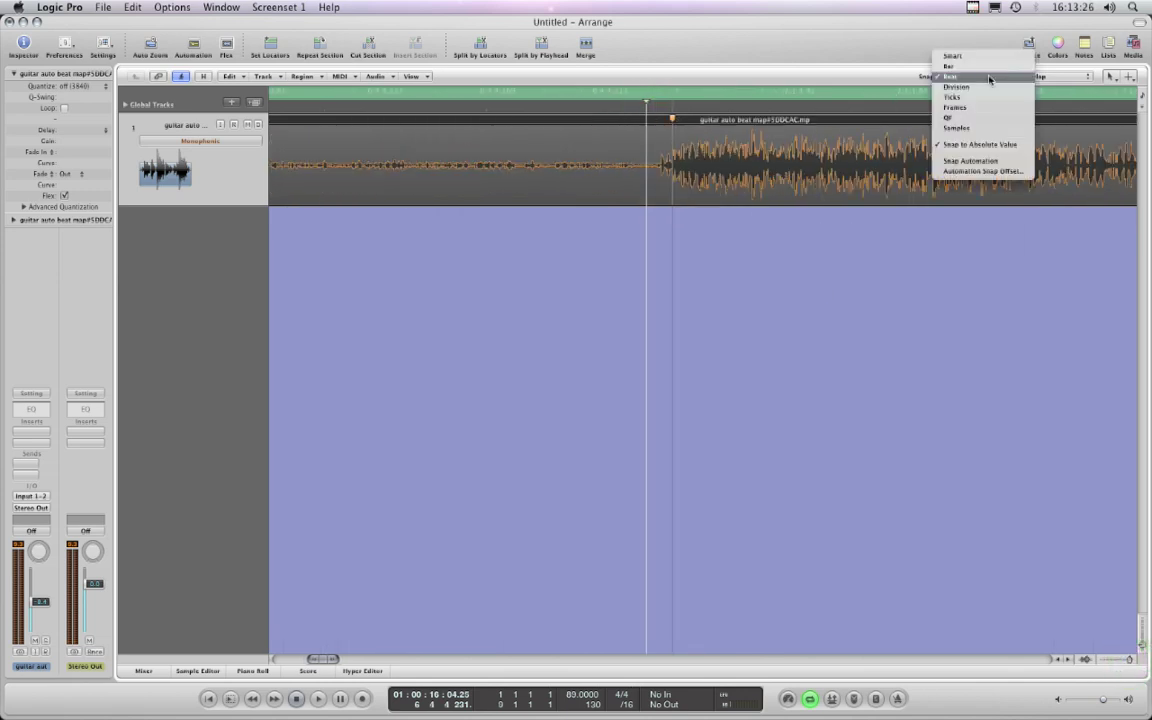
left_click(975, 131)
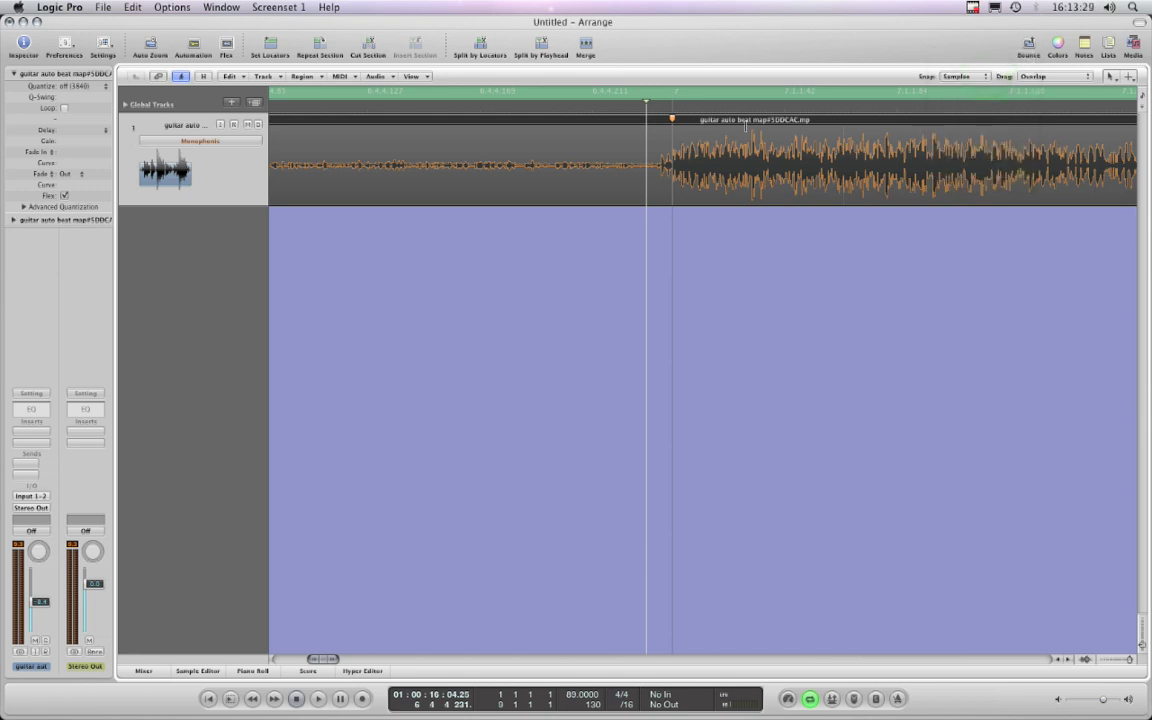
mouse_move(672, 133)
left_mouse_down()
mouse_move(664, 126)
mouse_move(672, 133)
left_mouse_up()
Step: Set Snap back to Beat, reselect the guitar region, and zoom out
left_click(965, 76)
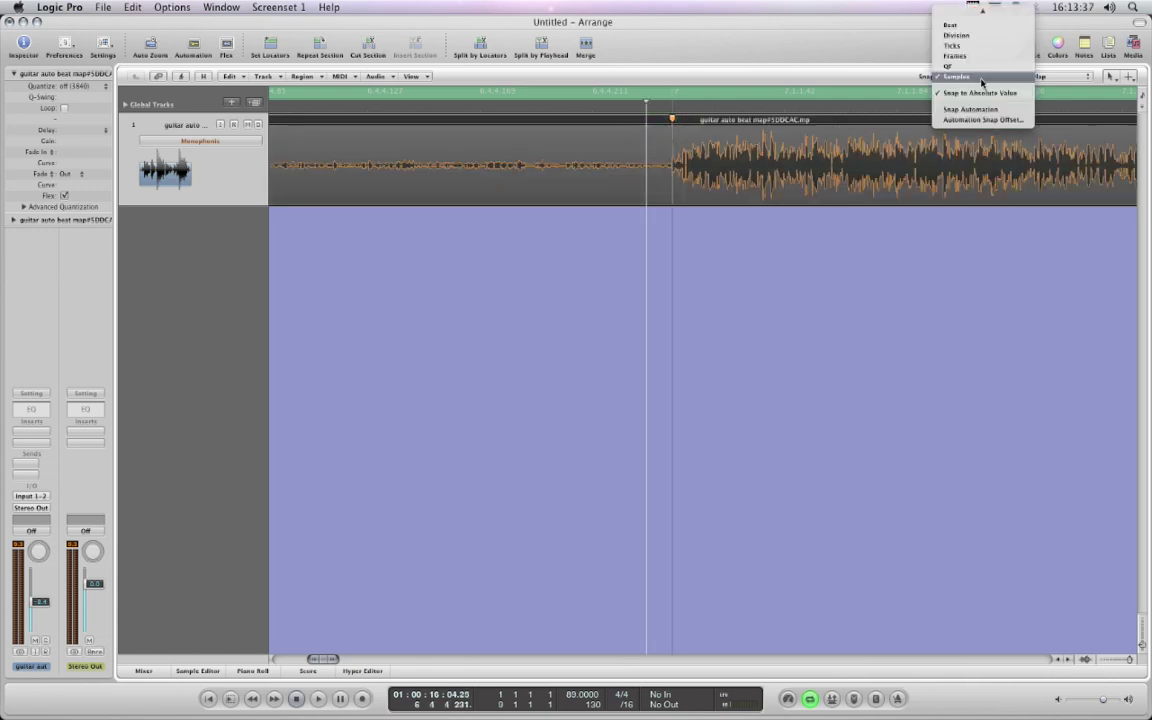
left_click(975, 27)
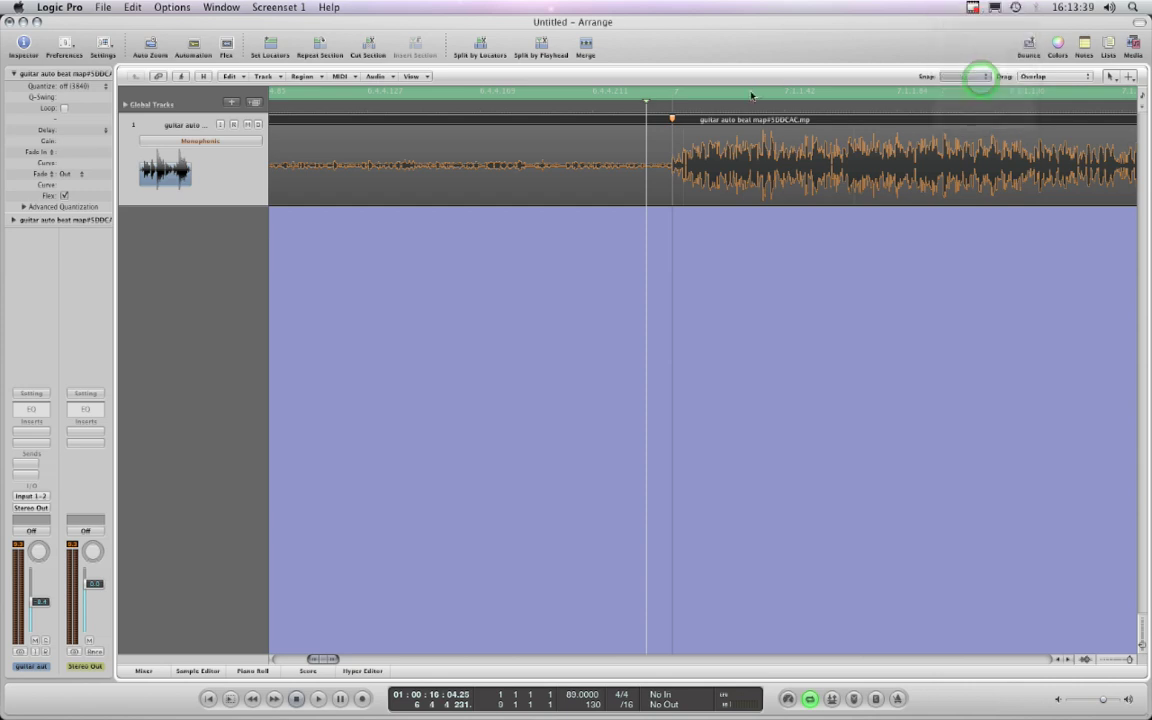
left_click(672, 135)
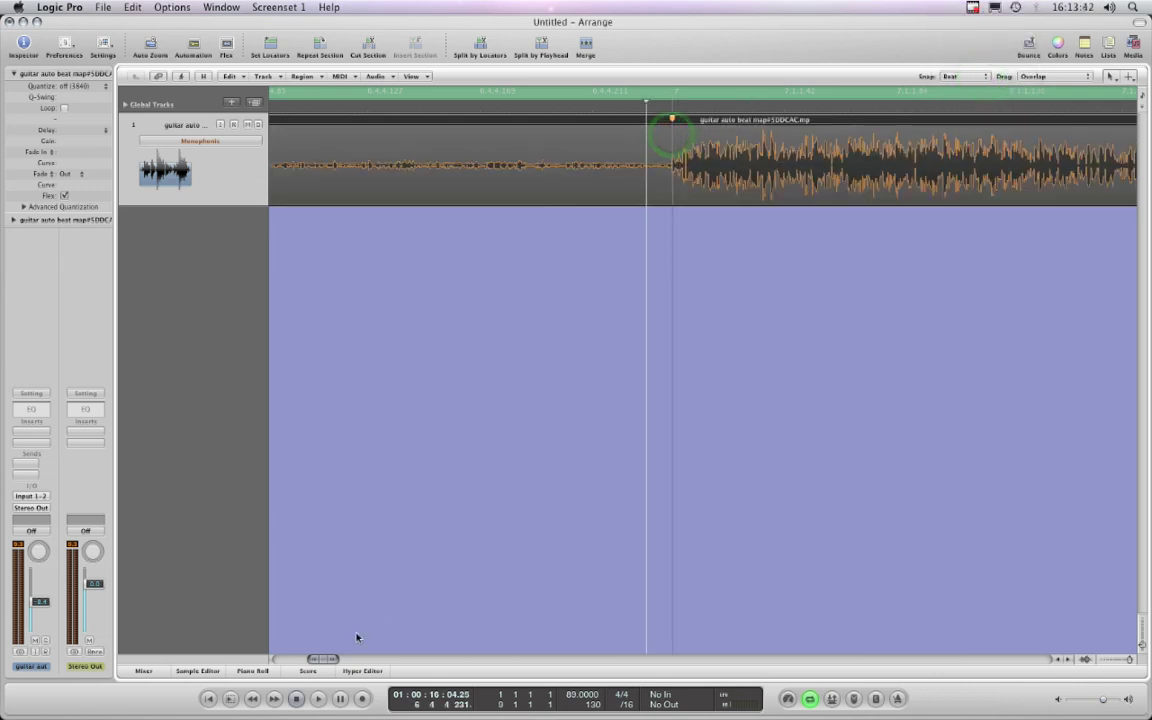
left_click_drag(337, 661, 350, 661)
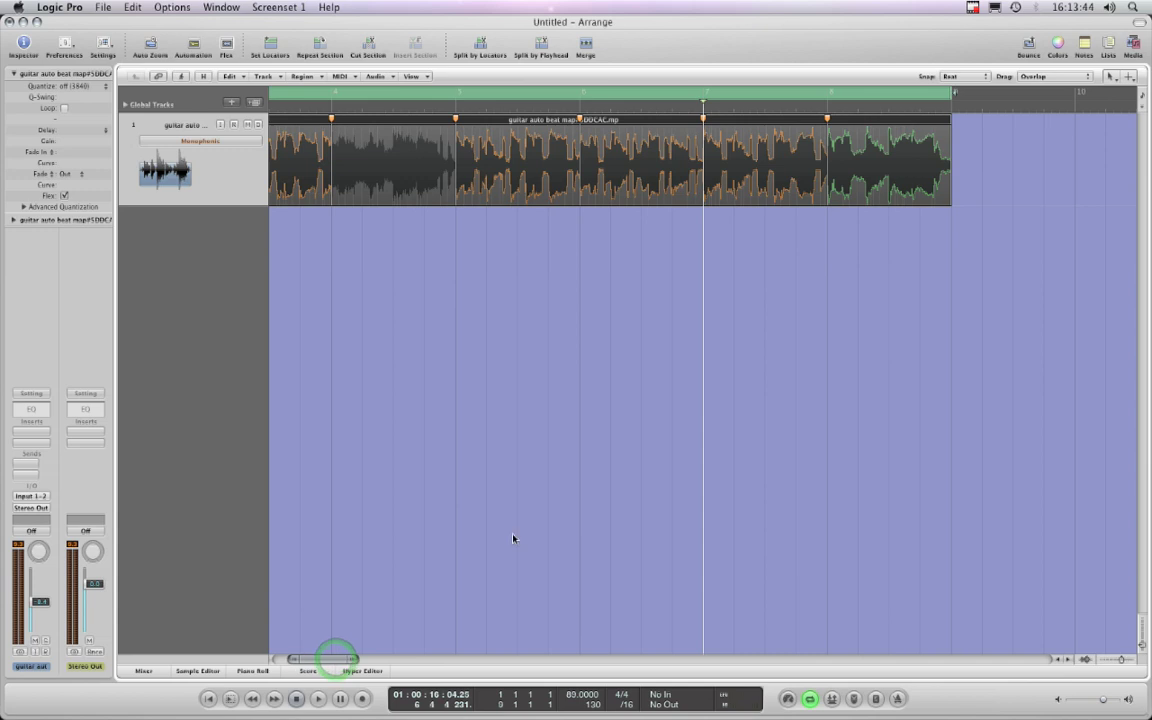
Step: Play from just before bar 6 to hear the adjusted timing, then stop
left_click(578, 110)
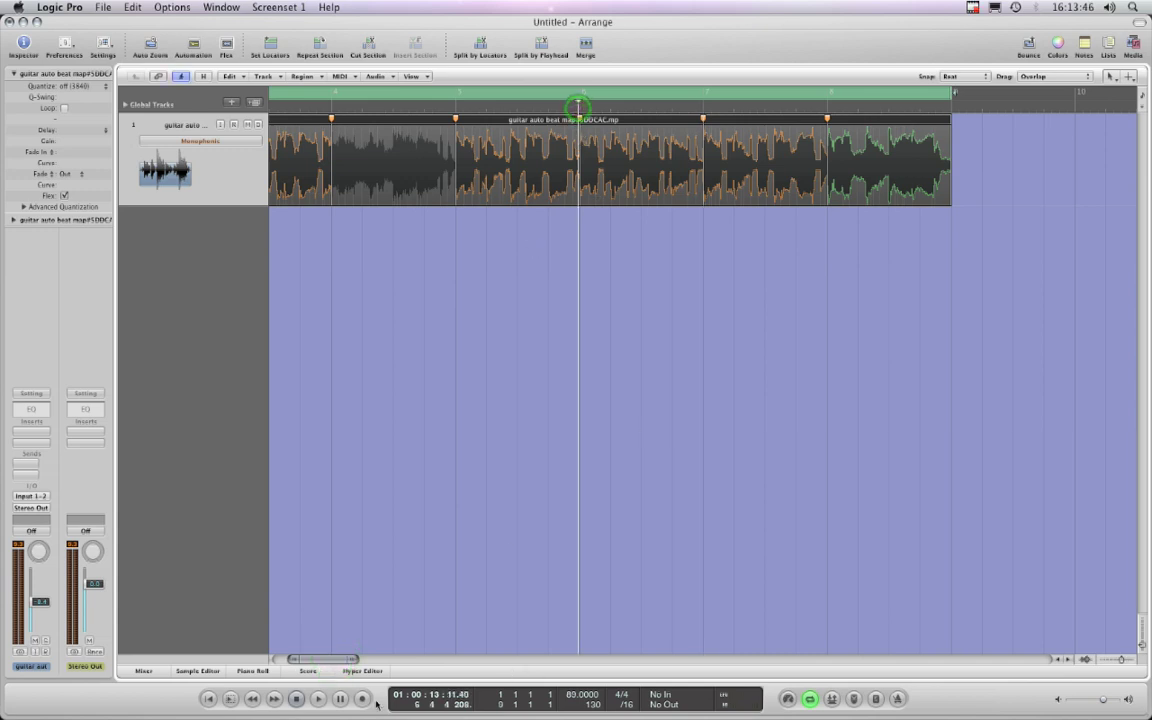
left_click(318, 699)
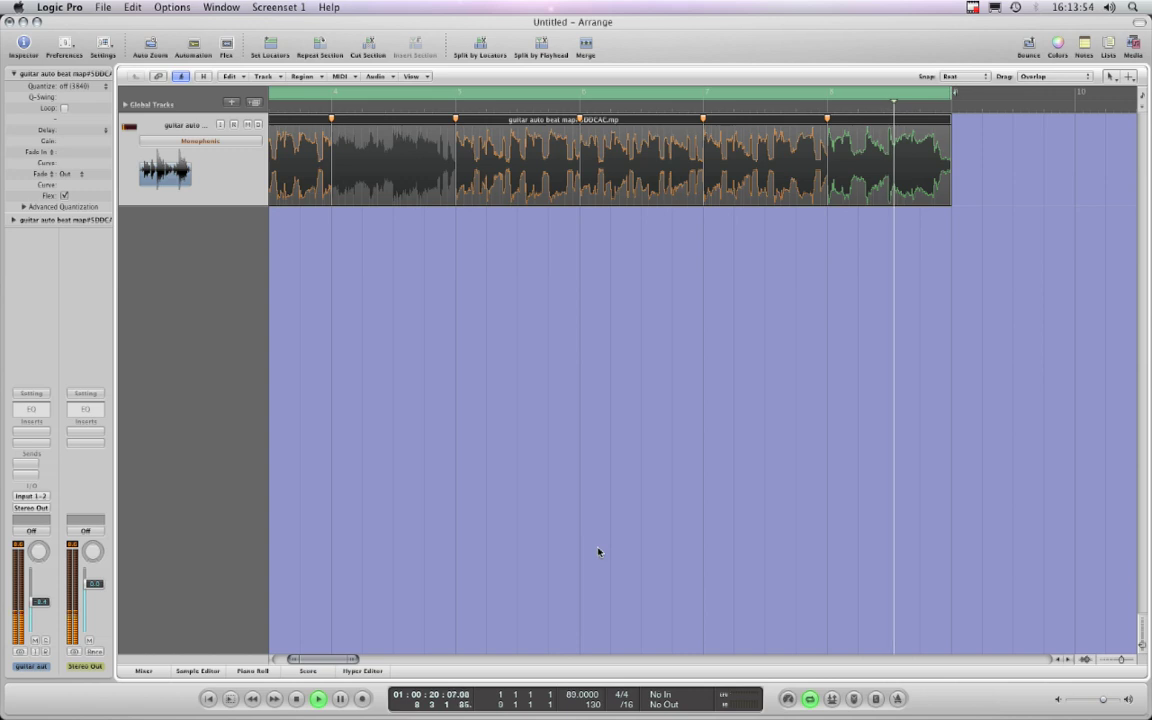
key("space")
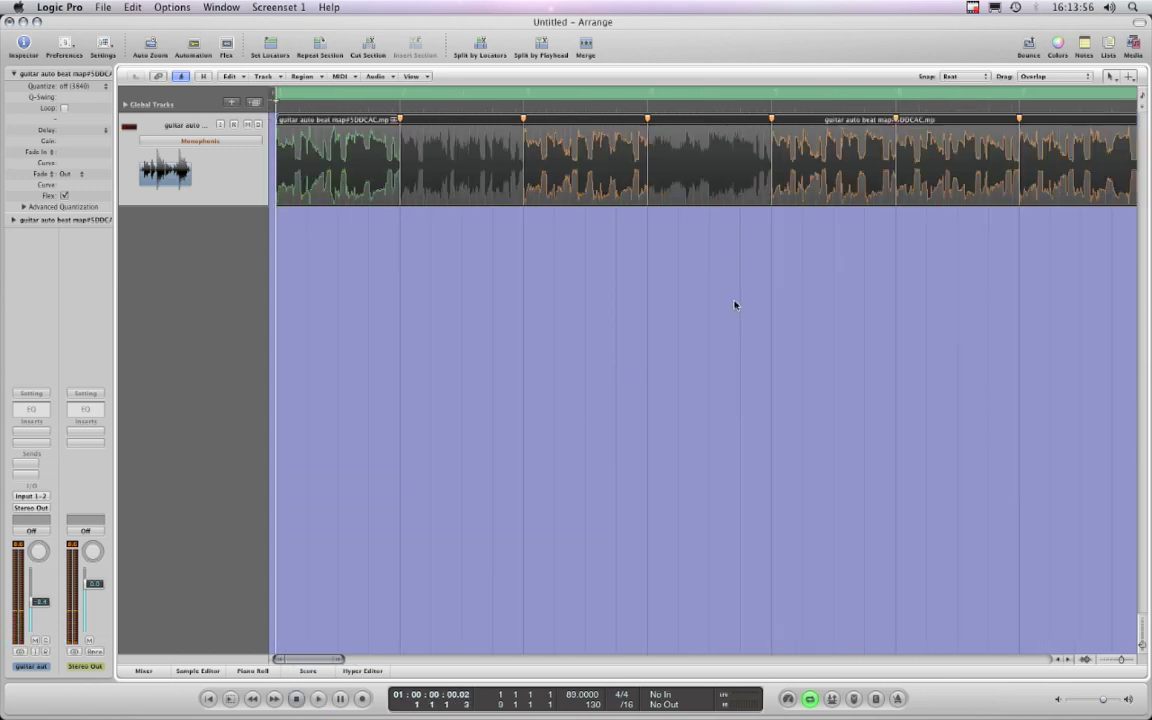
left_click_drag(322, 662, 318, 650)
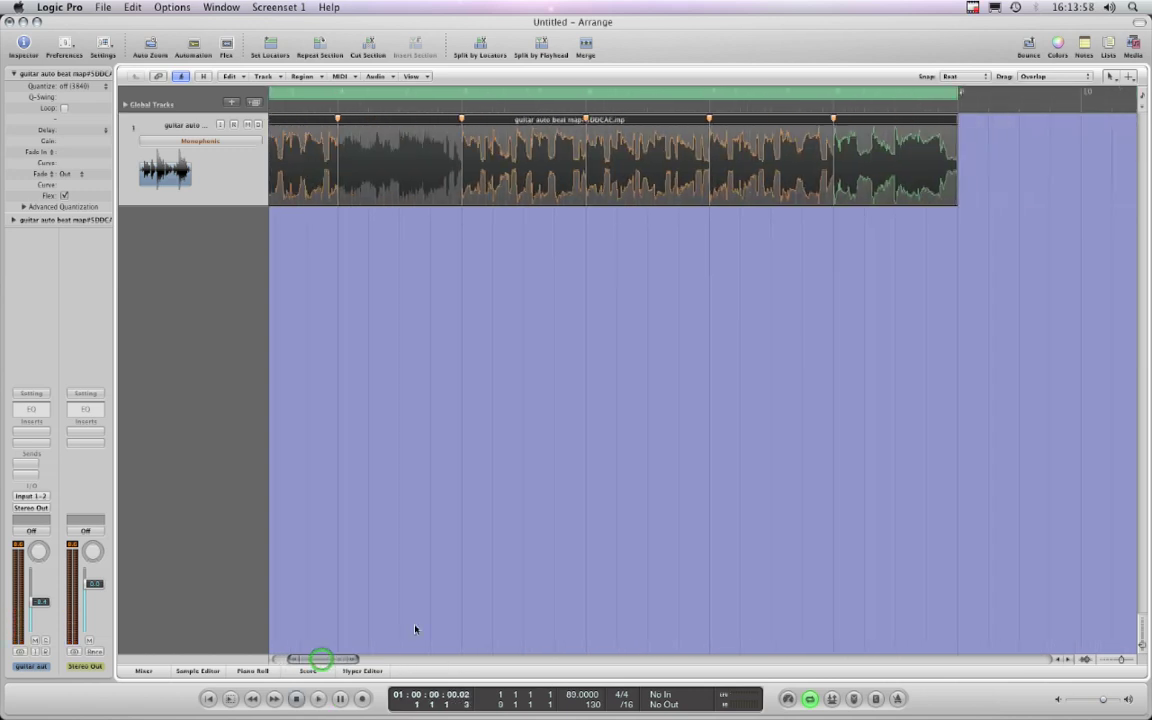
Step: Move the playhead to bar 7 and zoom in closely on its flex marker
left_click(710, 112)
left_click(1130, 660)
left_click(1130, 660)
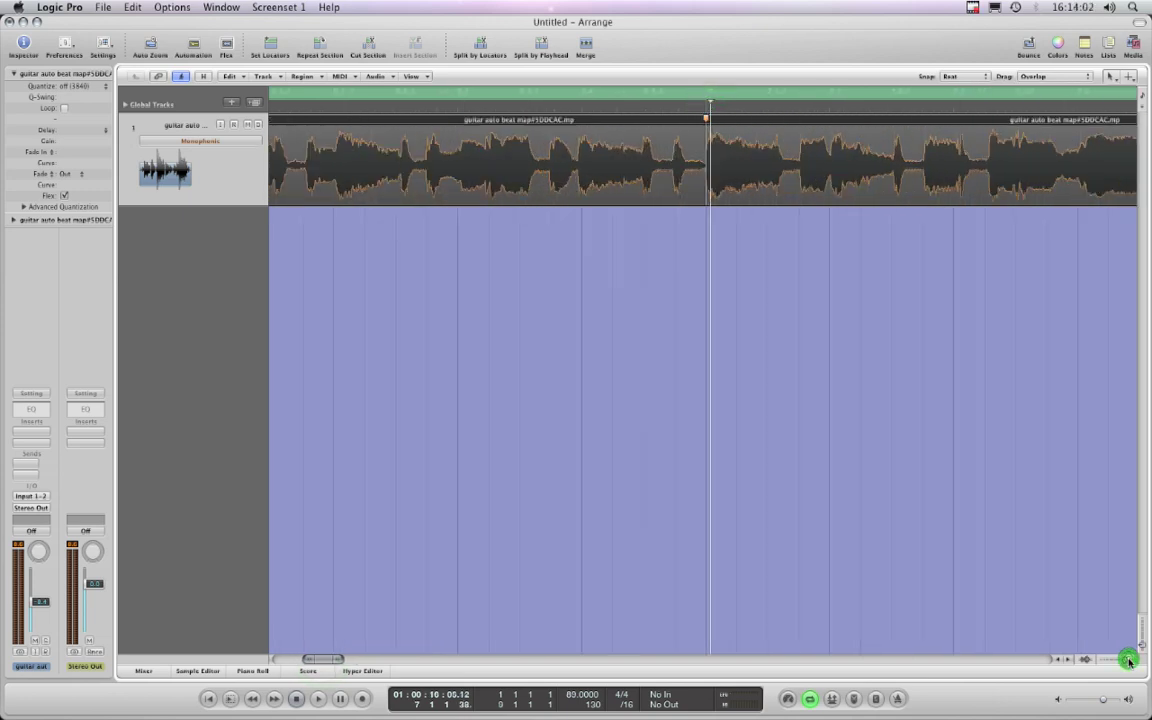
left_click(1130, 660)
left_click(1130, 660)
left_click(1130, 660)
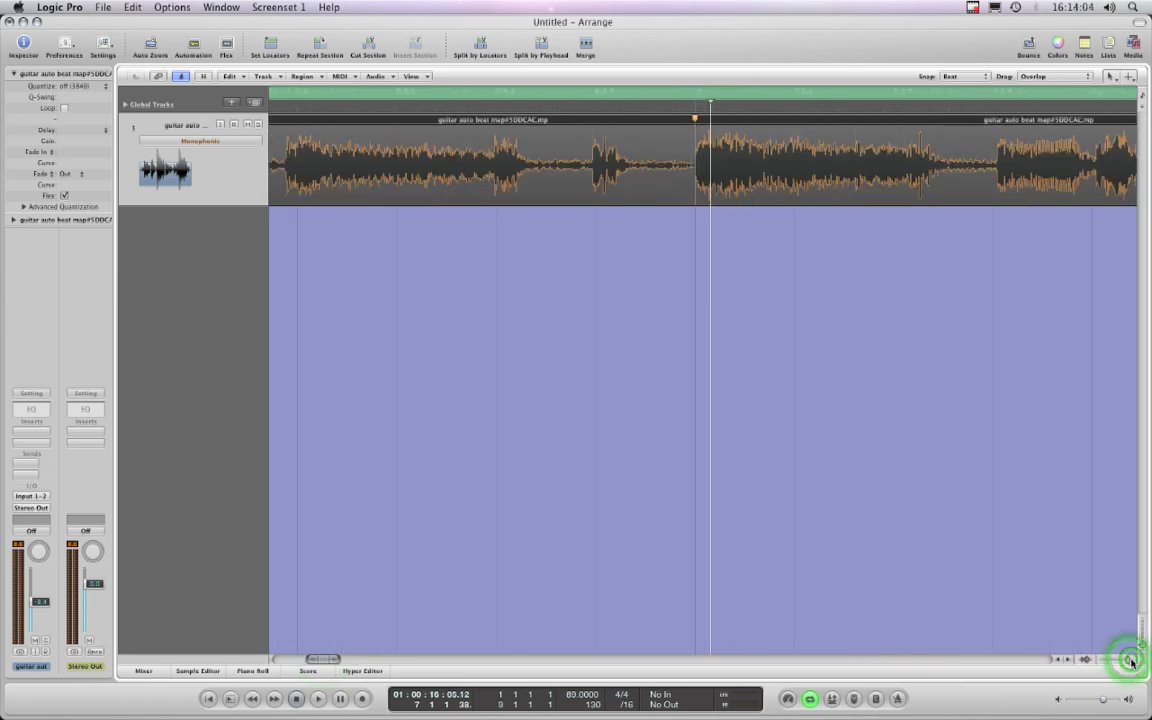
left_click(1130, 660)
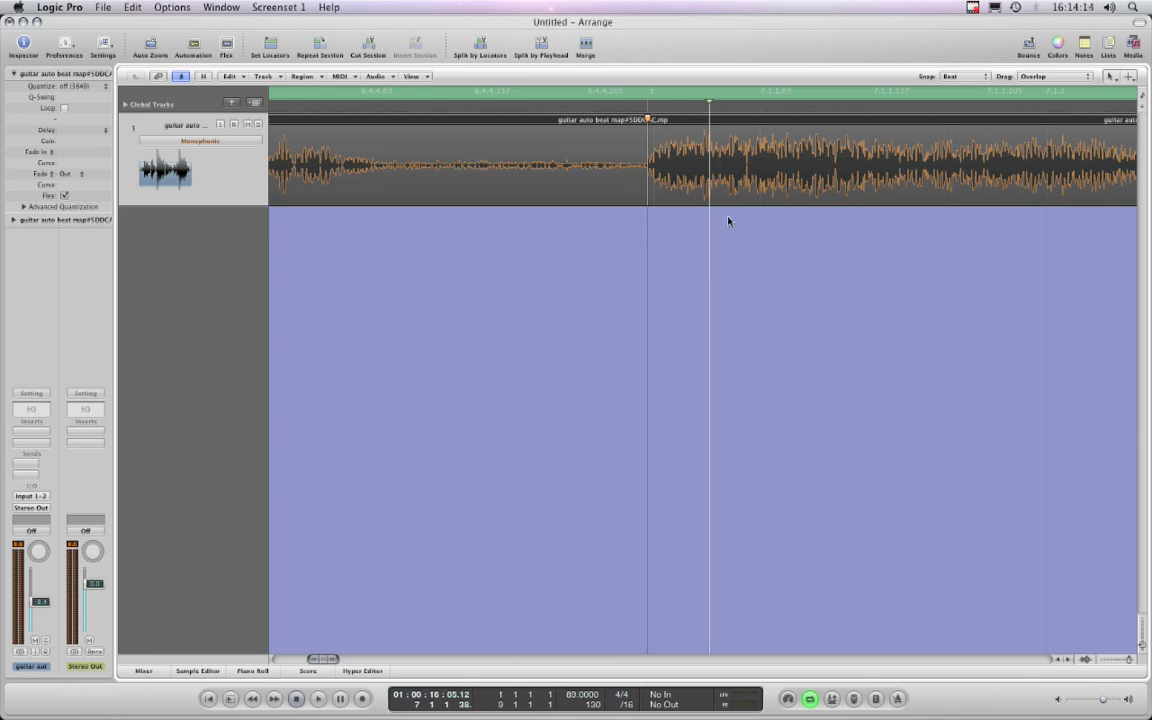
Step: Adjust the zoom and play the guitar from just before the bar 8 flex marker
left_click_drag(325, 662, 332, 663)
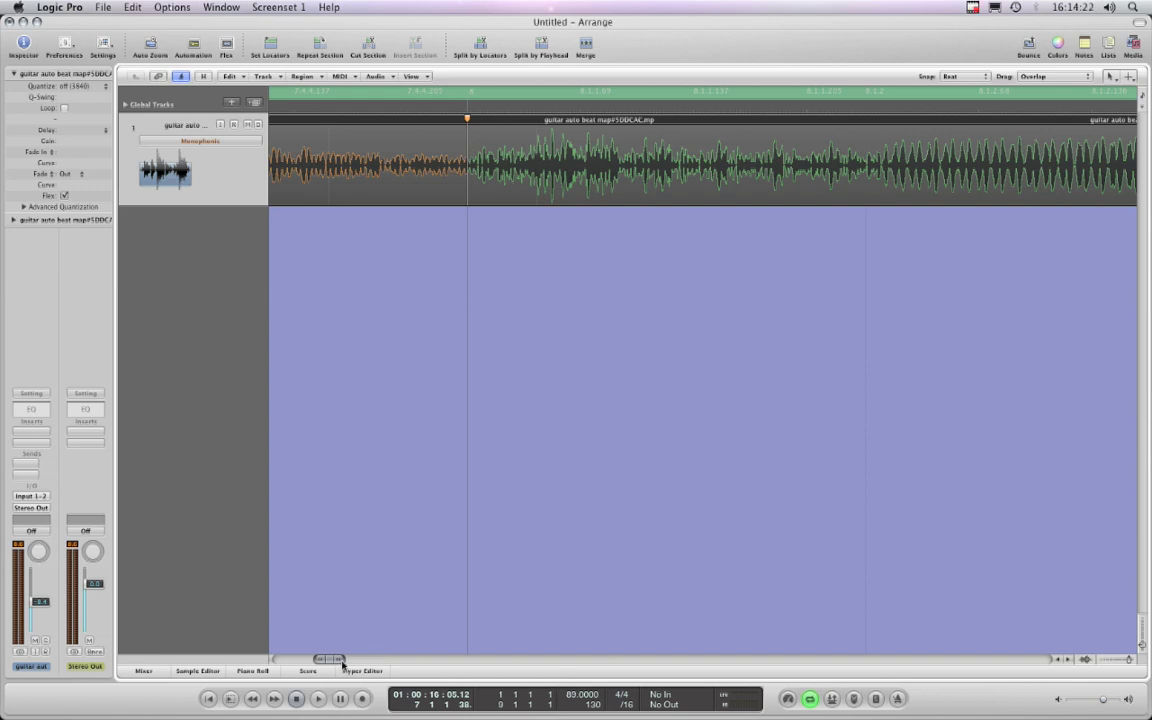
left_click_drag(340, 662, 333, 661)
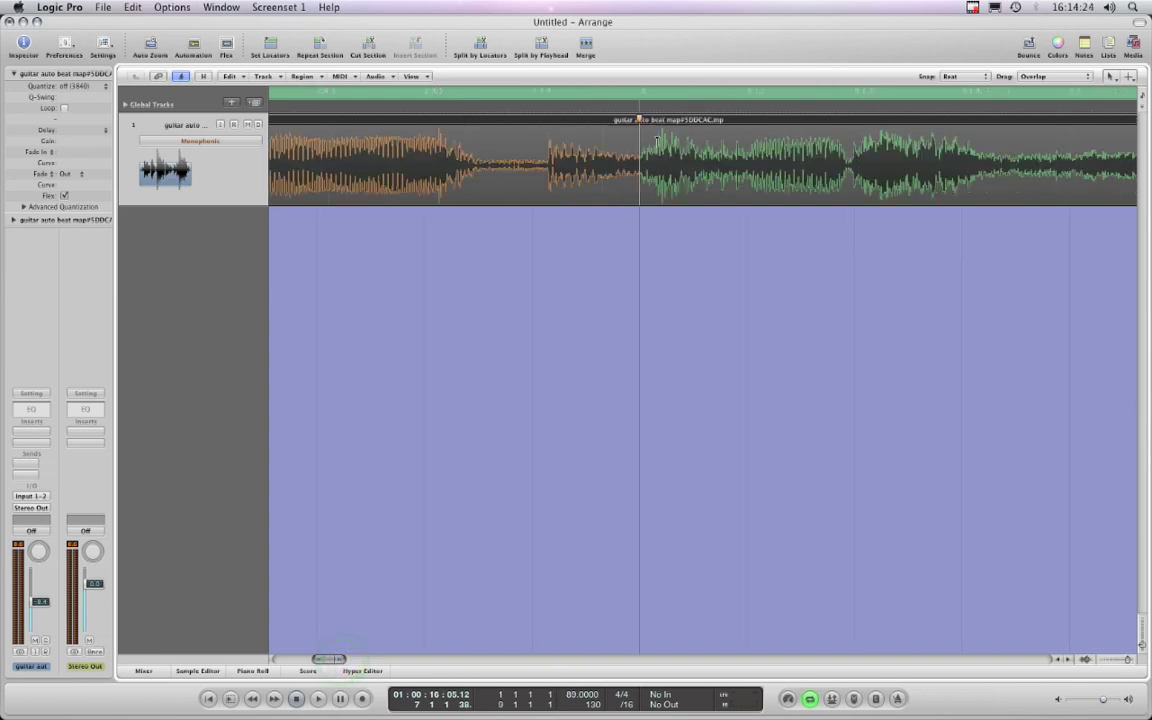
left_click(639, 105)
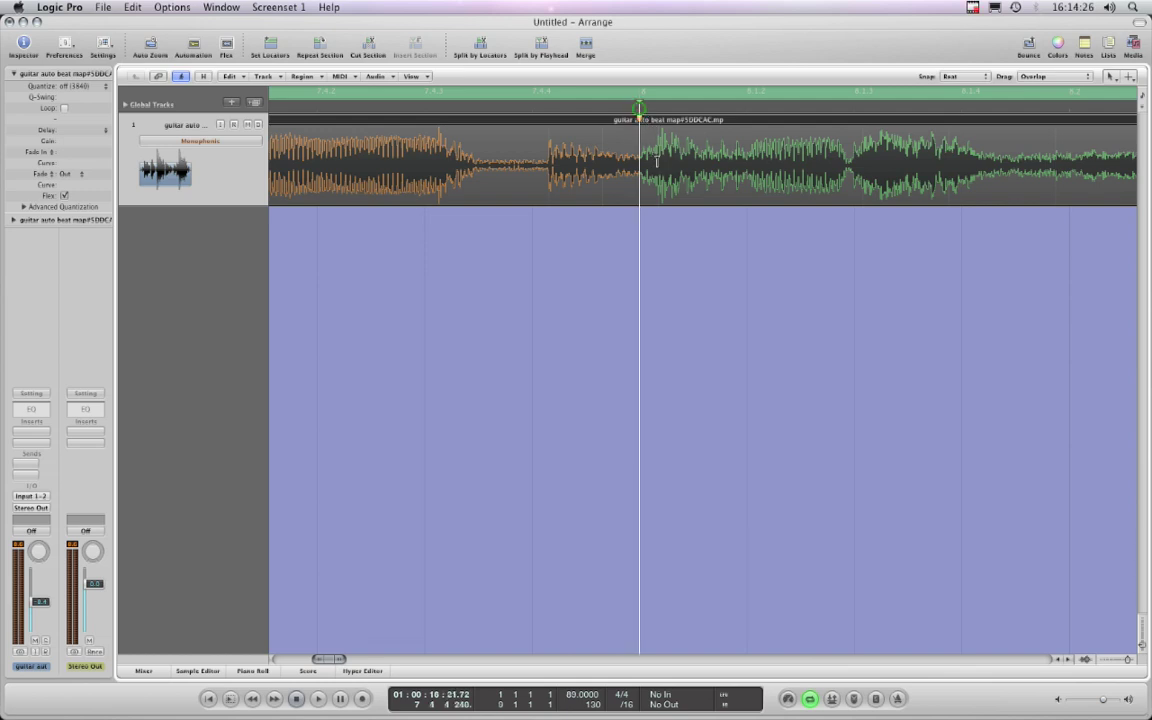
left_click(319, 699)
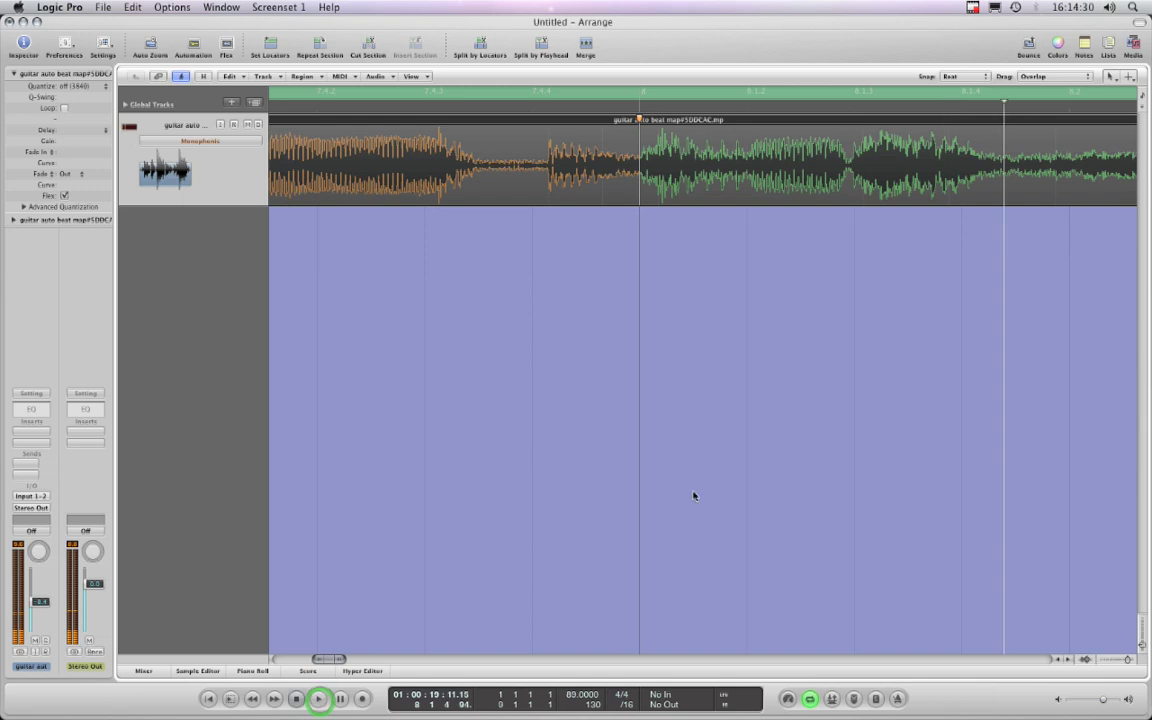
Step: Set Snap to Samples and nudge the bar 8 flex marker toward the attack while auditioning
left_click(970, 77)
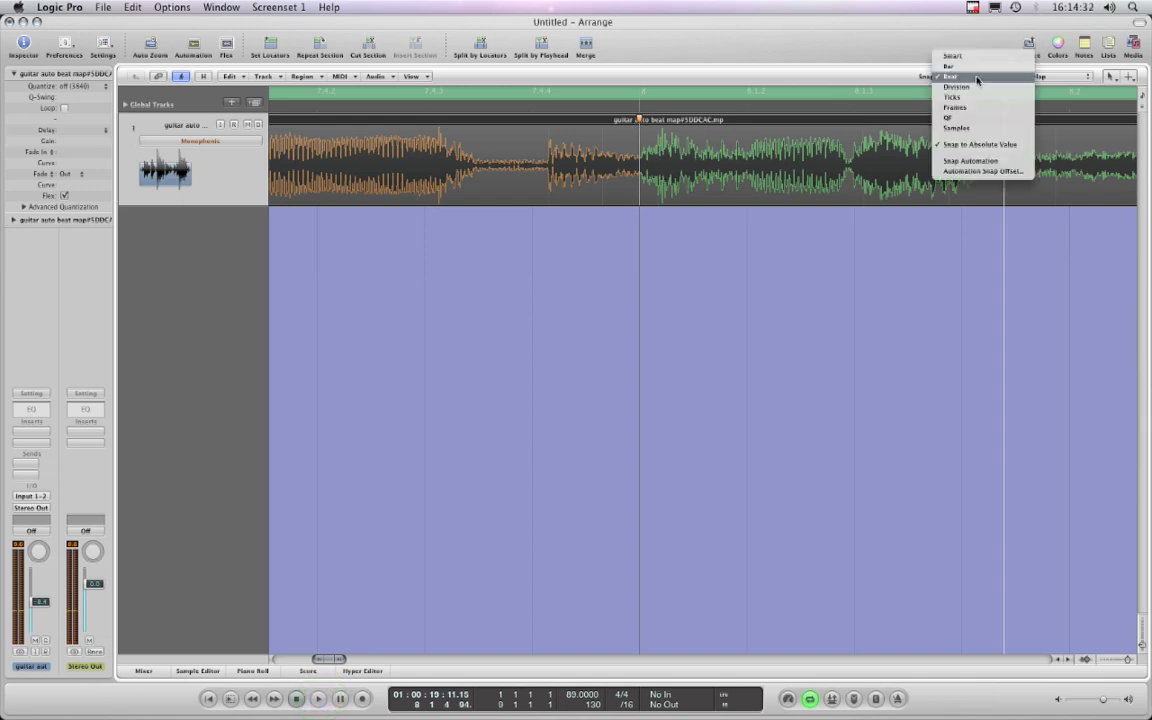
left_click(956, 128)
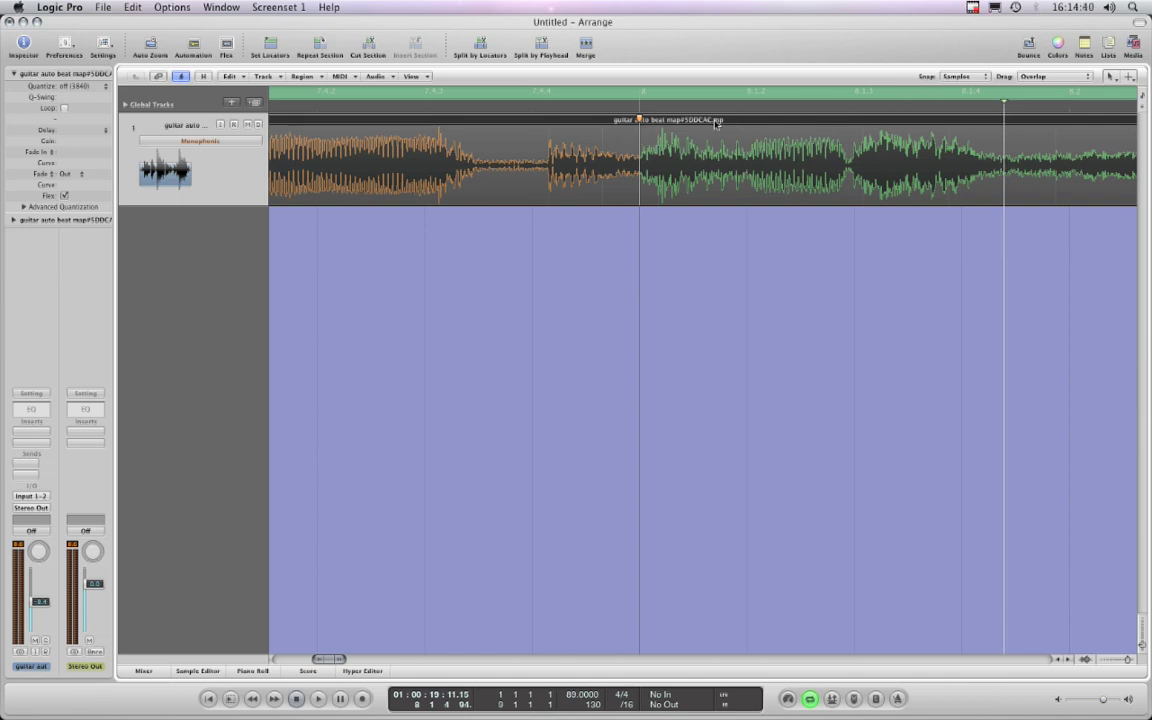
mouse_move(640, 137)
left_mouse_down()
mouse_move(657, 136)
mouse_move(650, 124)
mouse_move(640, 139)
left_mouse_up()
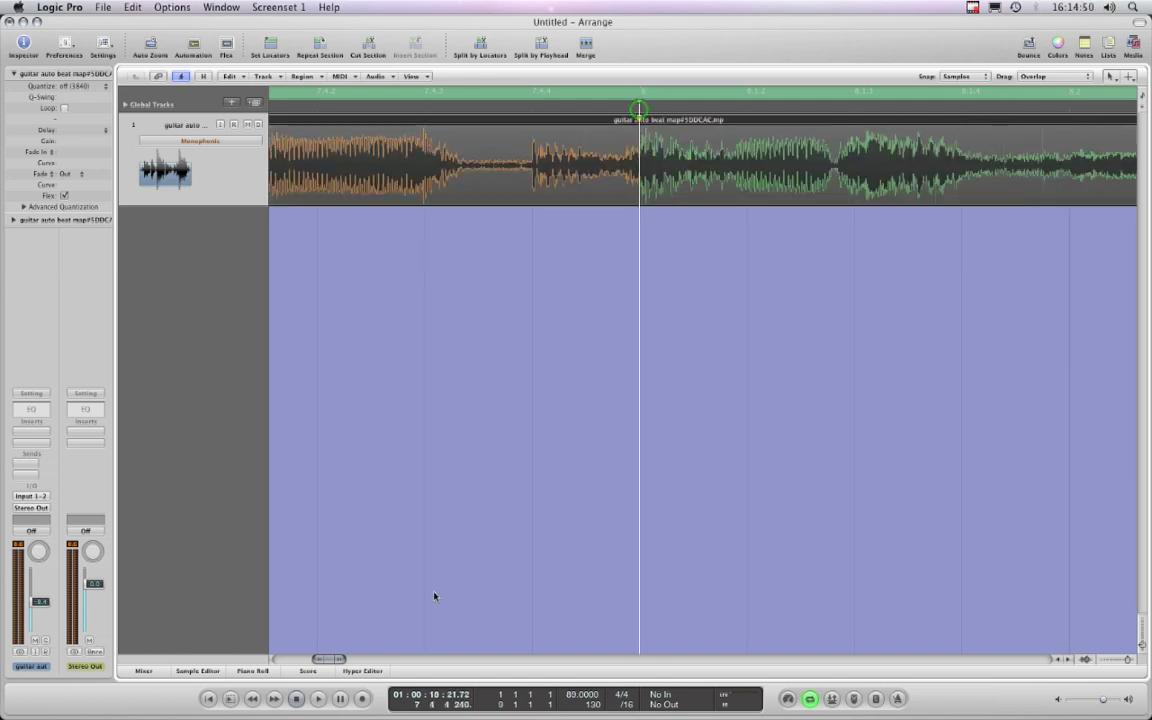
left_click(340, 699)
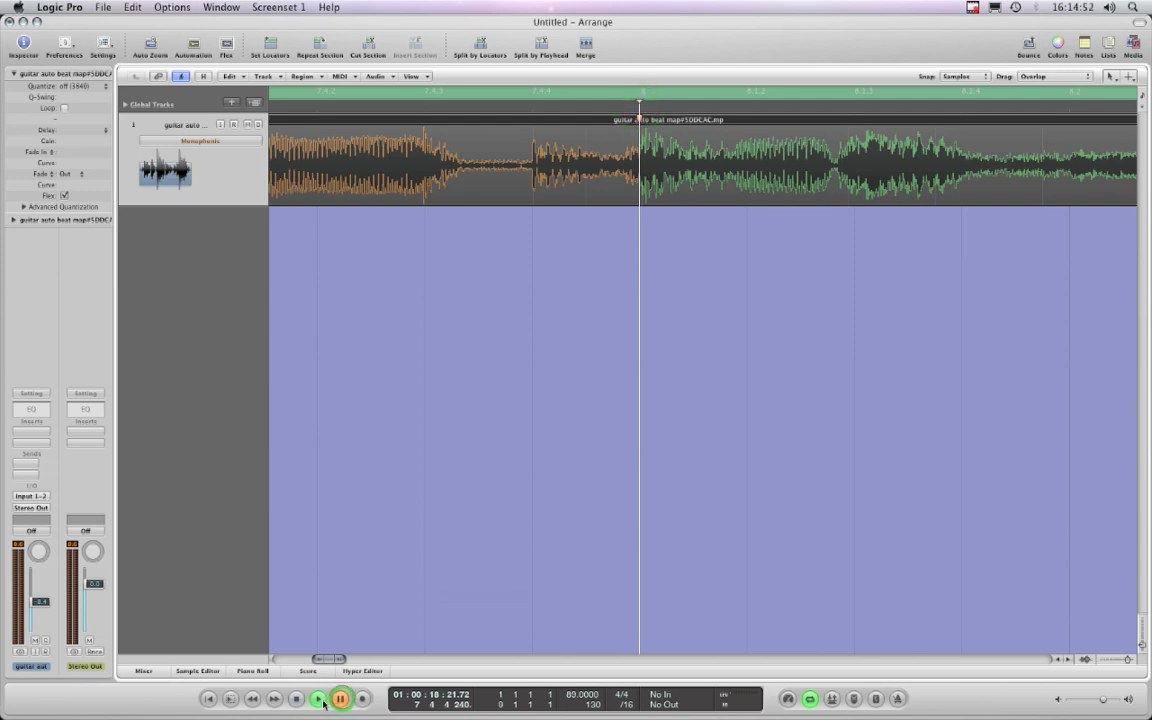
left_click(318, 699)
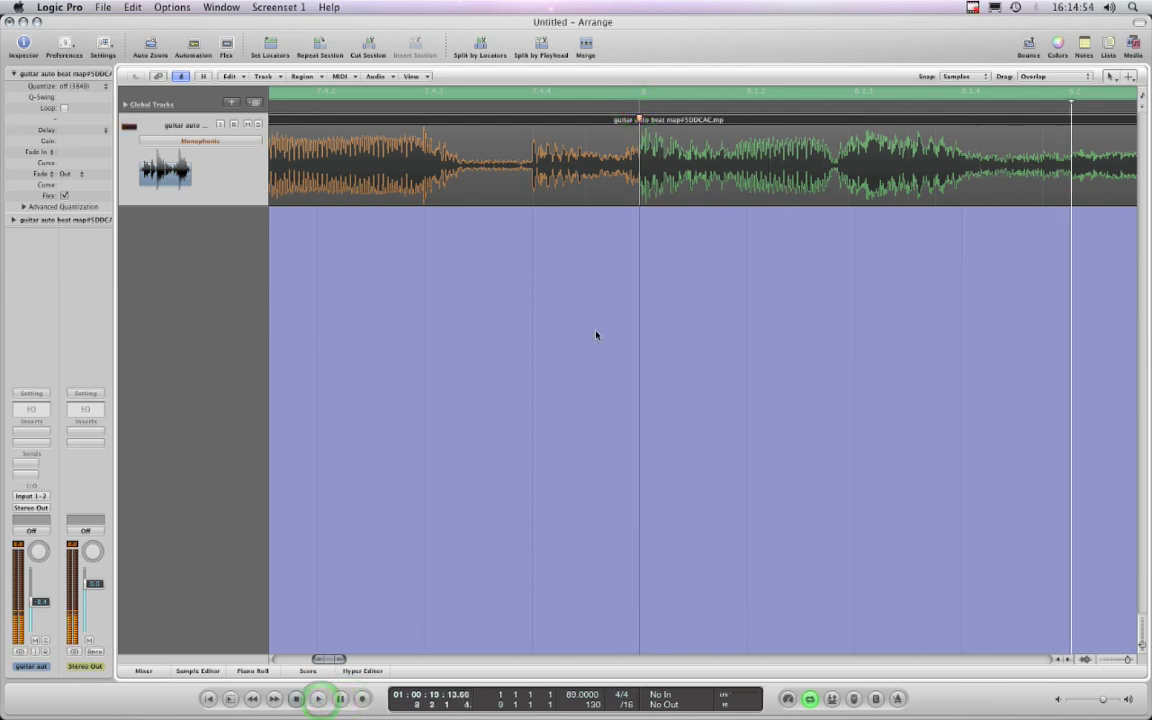
Step: Shift the bar 8 flex marker onto the downbeat and play the section back to check it
left_click_drag(639, 135, 639, 133)
left_click(638, 106)
left_click(316, 705)
left_click(318, 702)
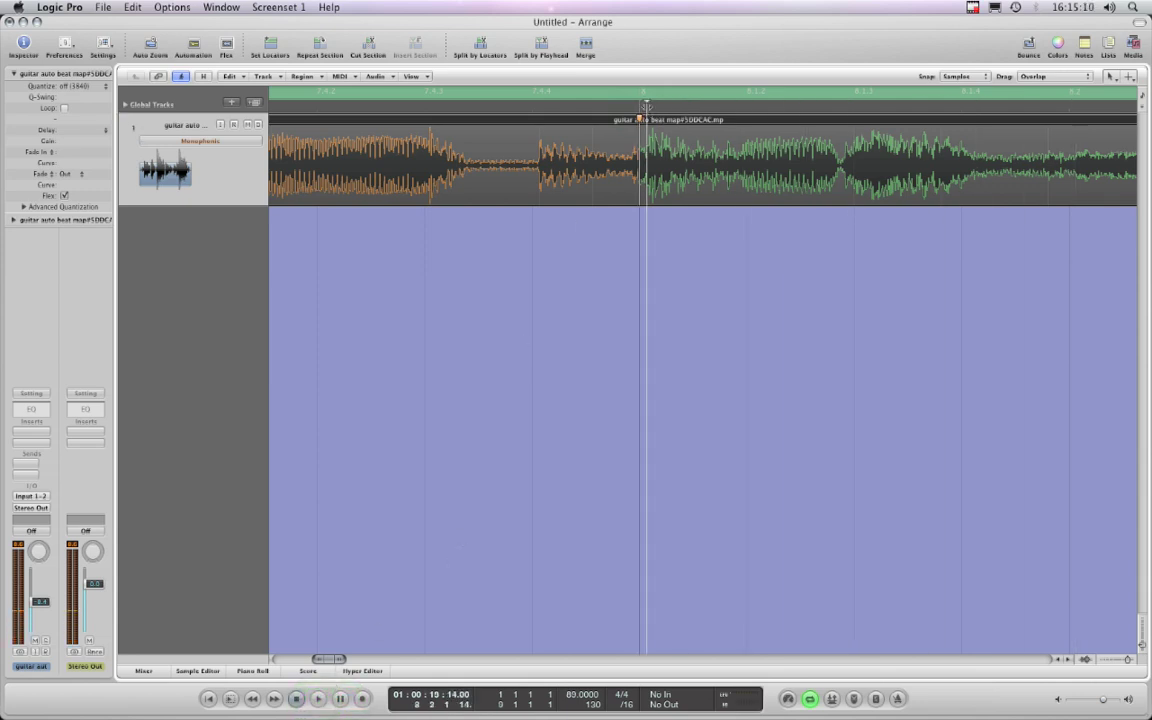
left_click(318, 699)
left_click(296, 699)
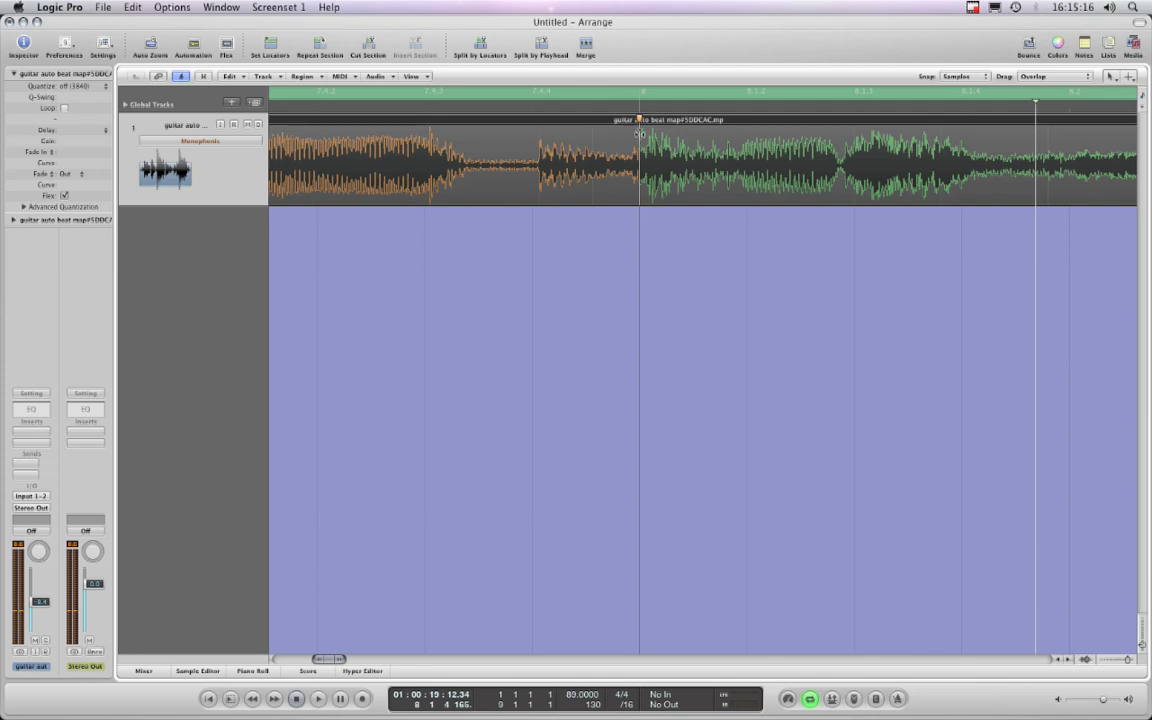
Step: Undo the last change, set Snap to Beat, and snap the bar 8 flex marker onto its downbeat
left_click(640, 133)
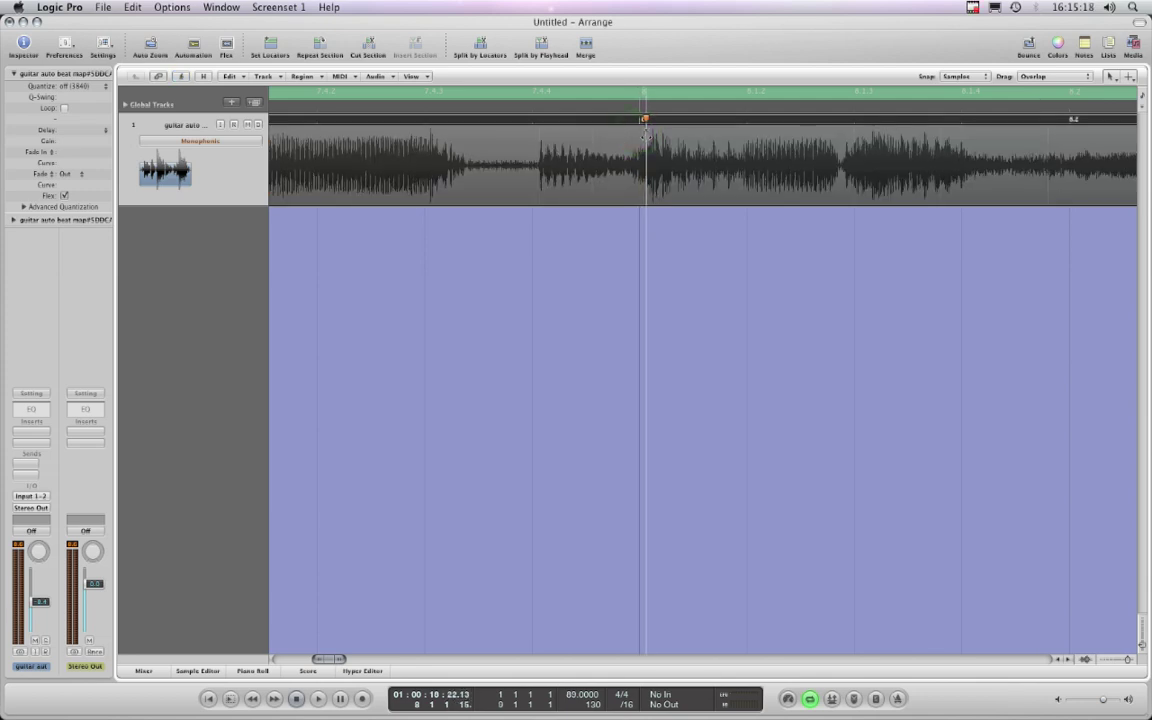
key("super+z")
left_click(643, 133)
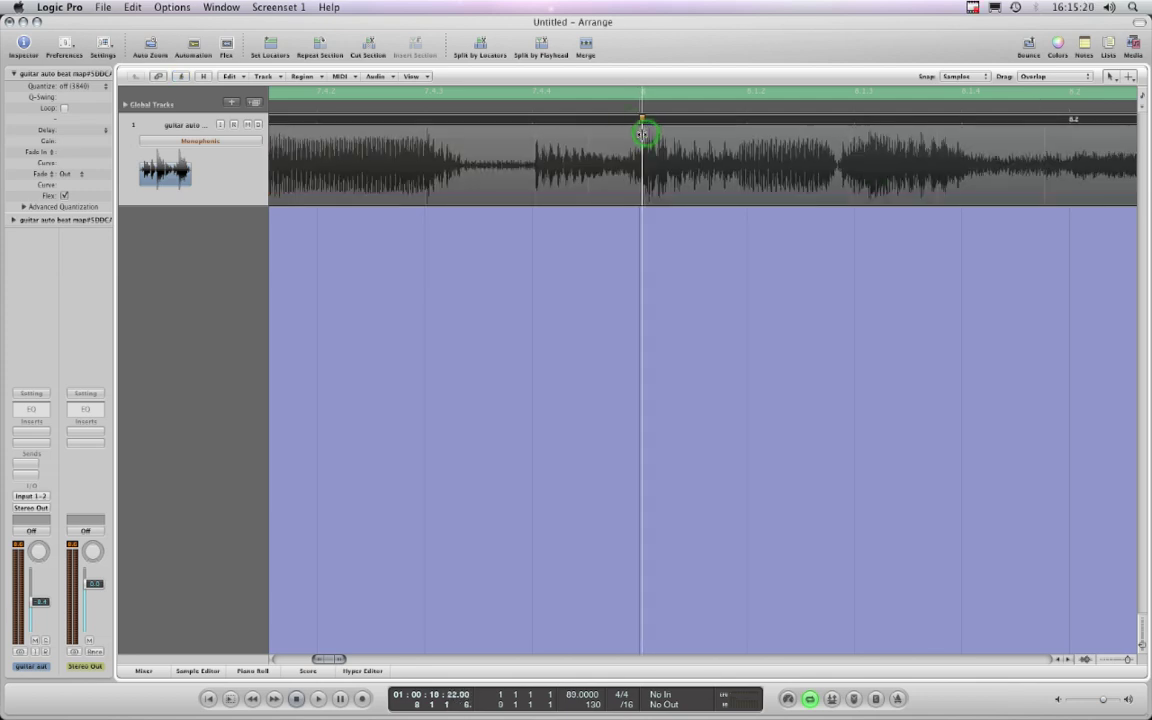
left_click(975, 76)
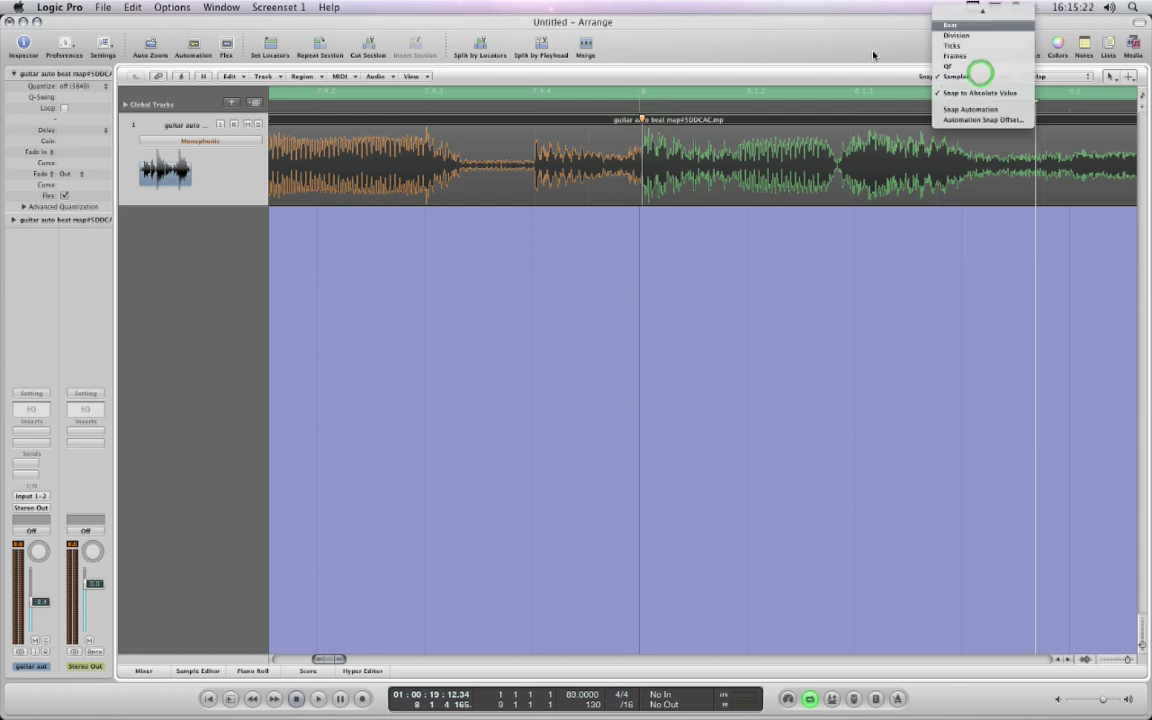
left_click(950, 25)
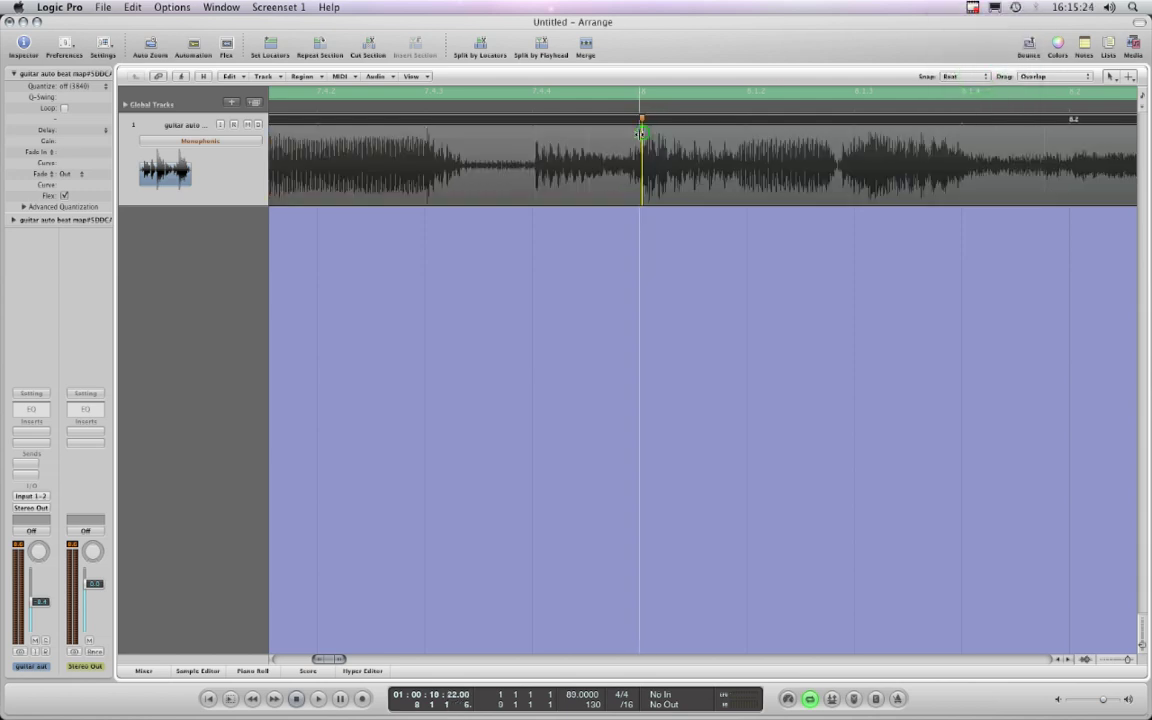
left_click(642, 133)
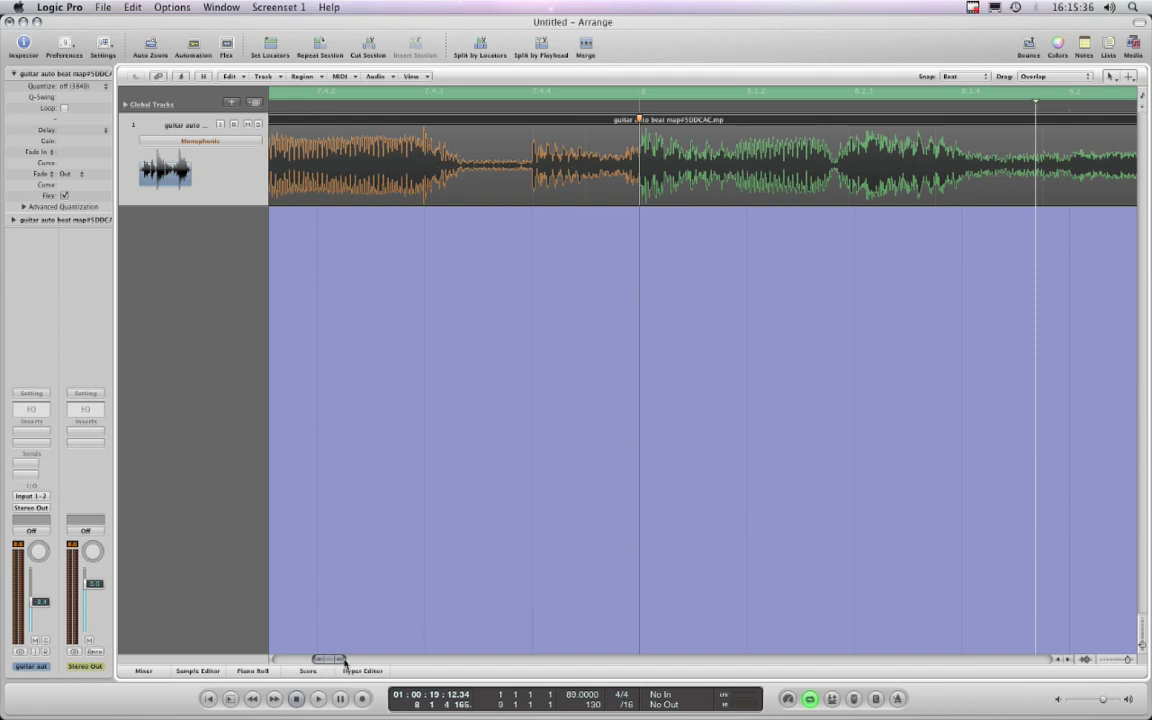
Step: Zoom out, play the region from an earlier bar, stop, and turn on the metronome
left_click_drag(345, 663, 327, 656)
left_click(425, 112)
left_click(318, 698)
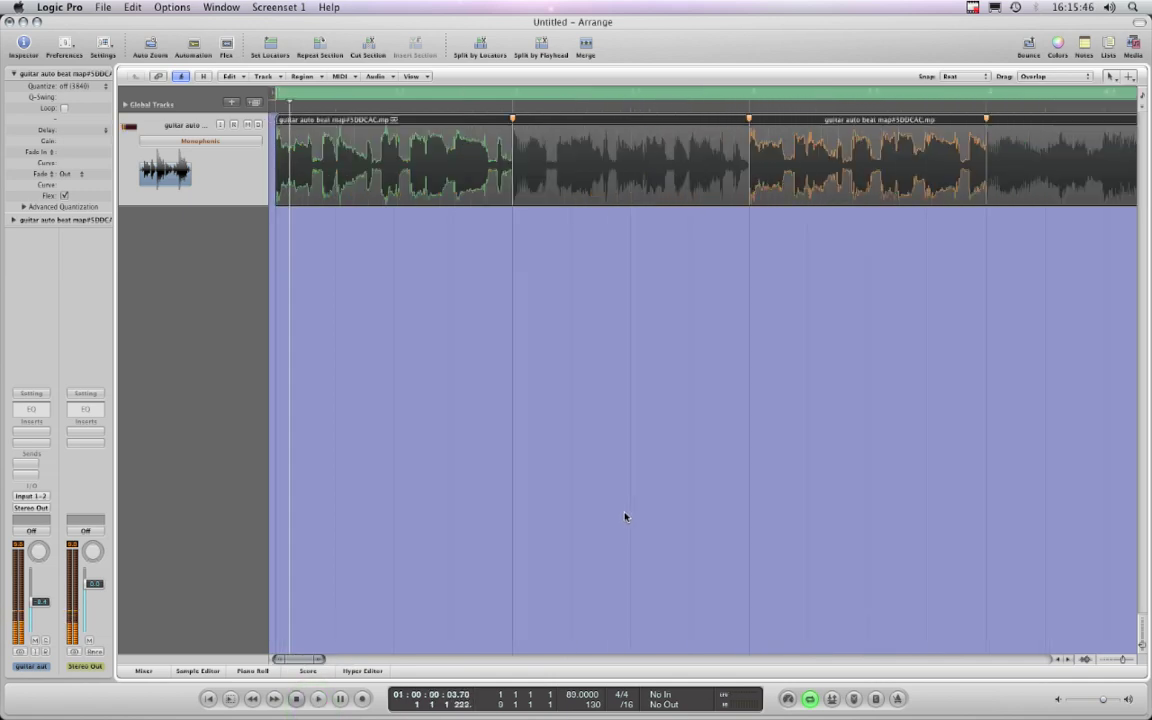
left_click_drag(322, 660, 323, 678)
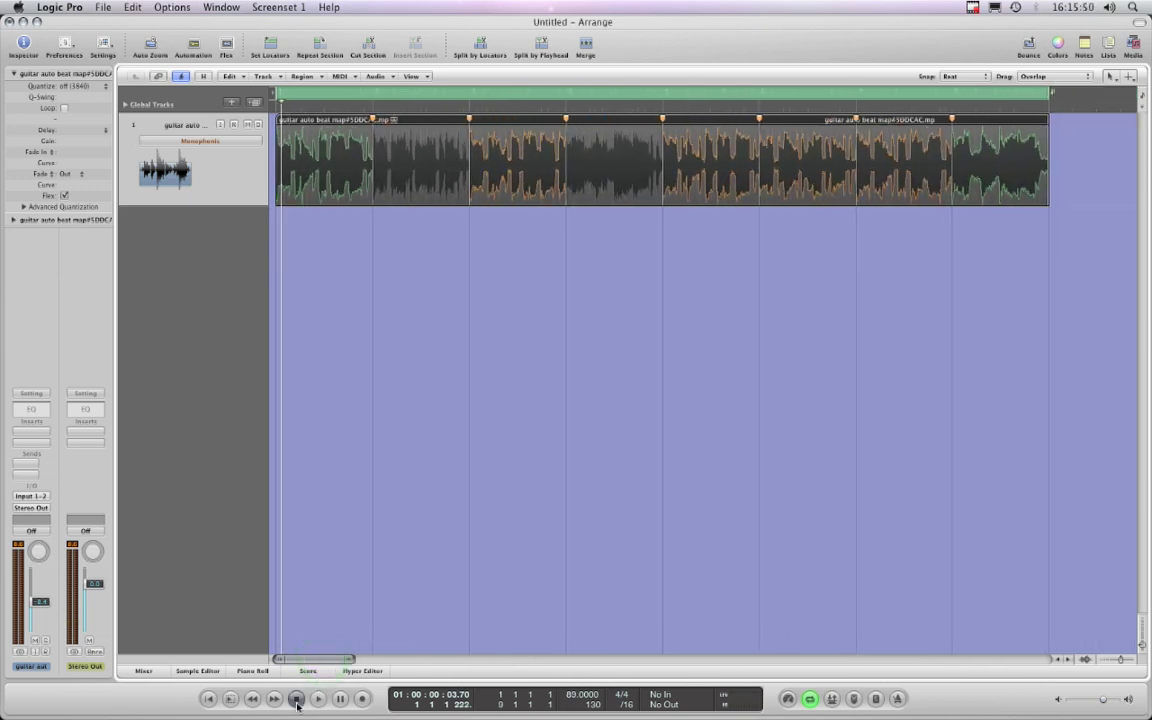
left_click(297, 700)
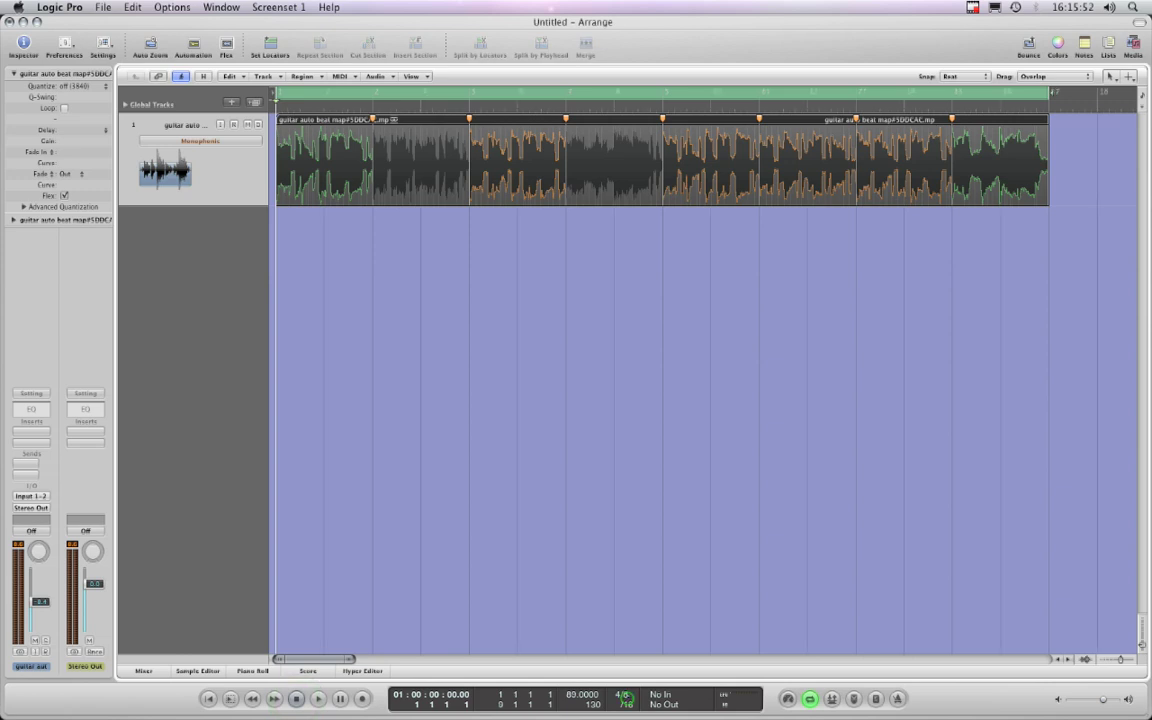
left_click(898, 698)
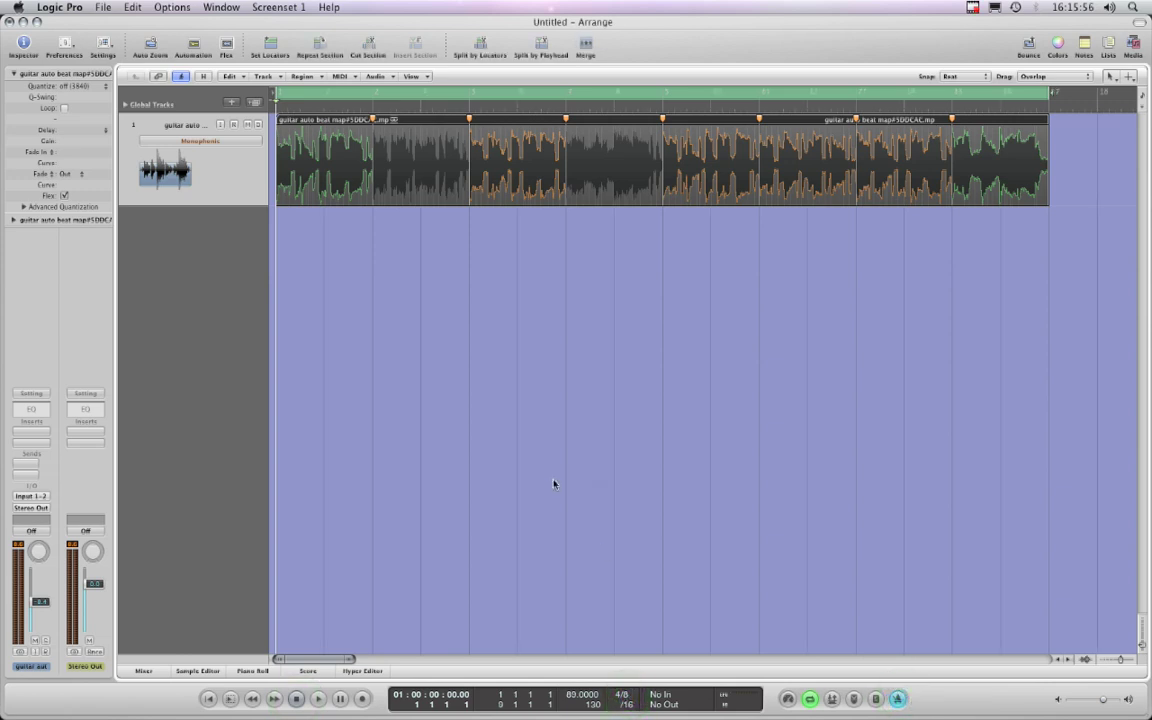
Step: Play the flexed guitar region with the click, adjusting the guitar channel's fader level
key("space")
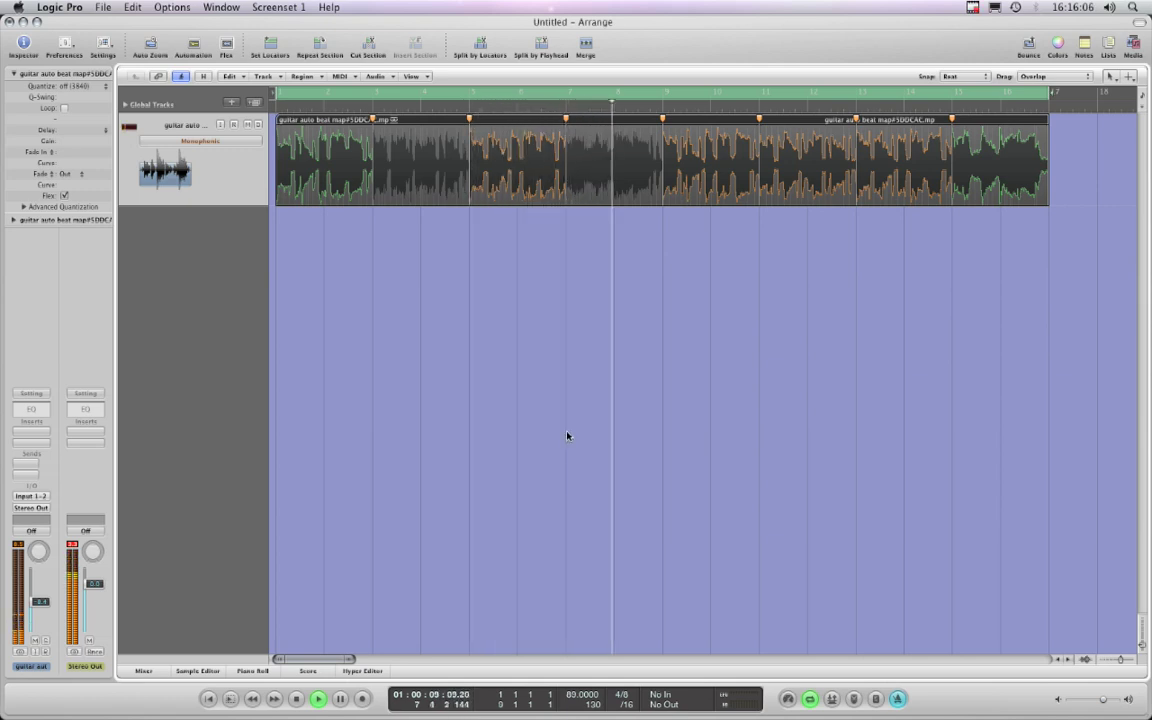
left_click(42, 600)
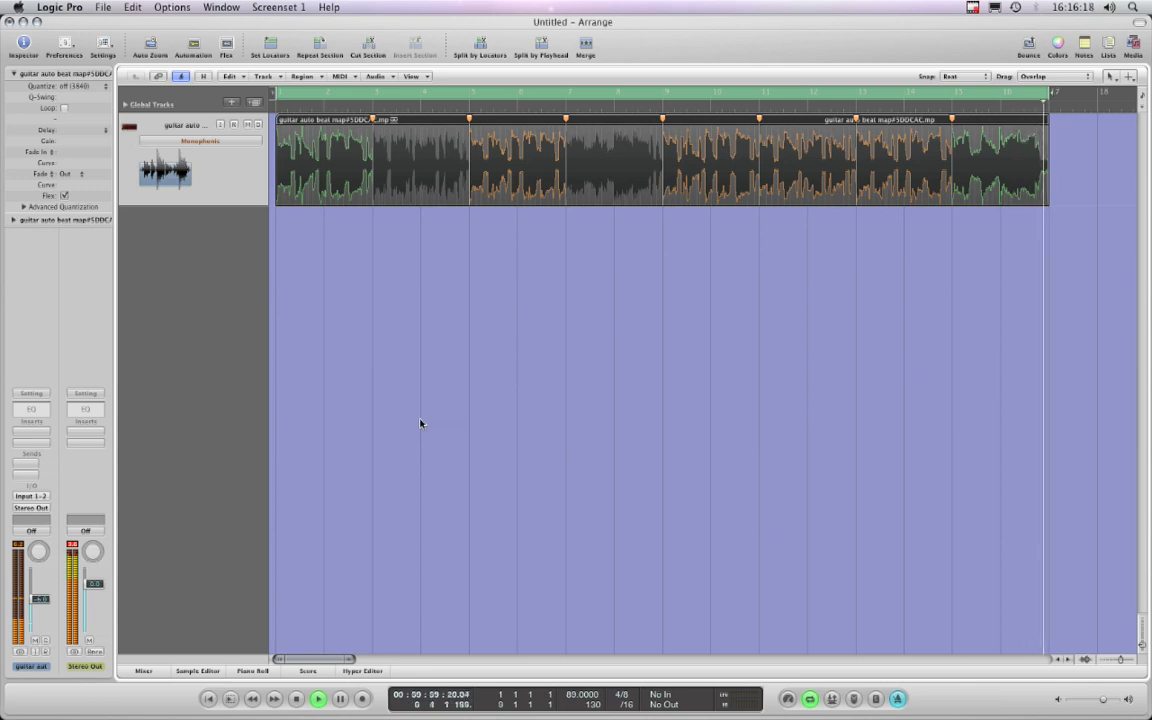
key("space")
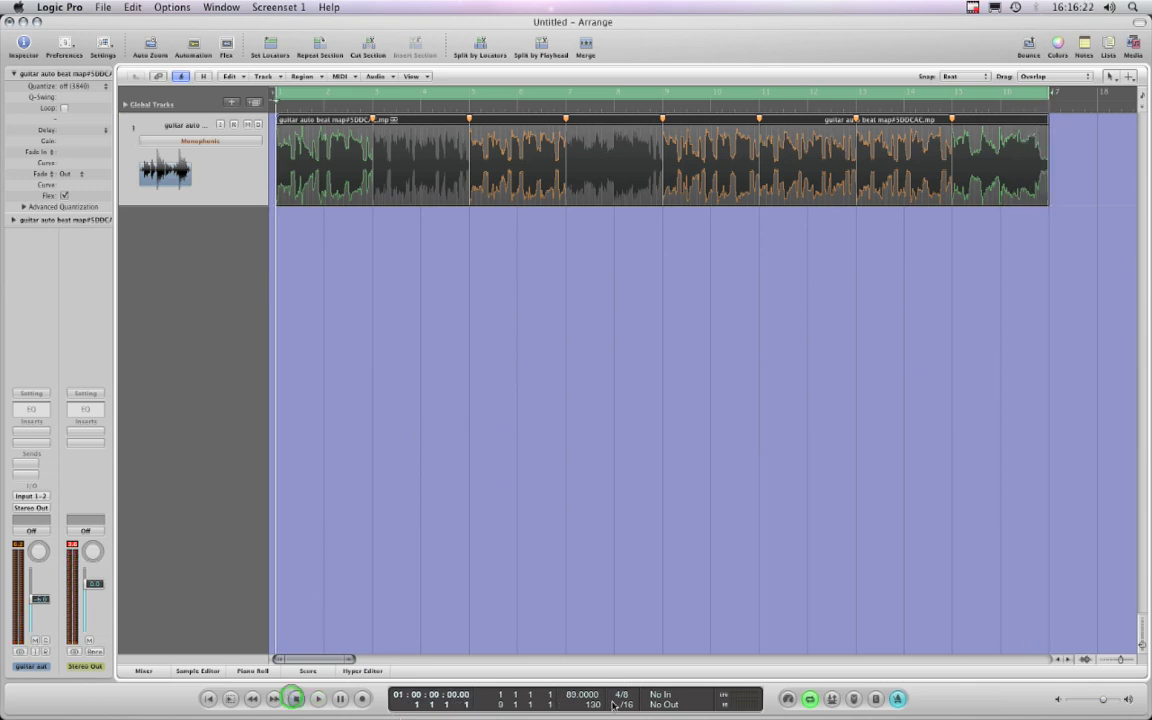
Step: Return to bar 1, change the time signature from 4/8 to 4/4, and play the guitar region
left_click(295, 698)
left_click(563, 622)
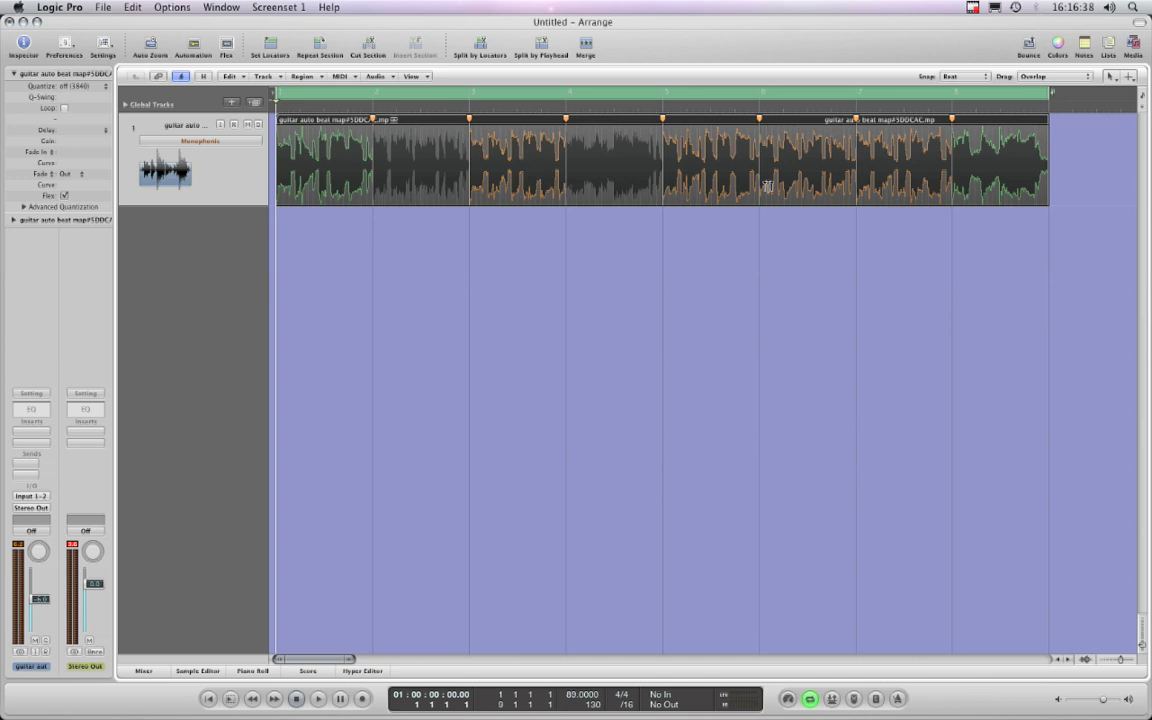
left_click(318, 700)
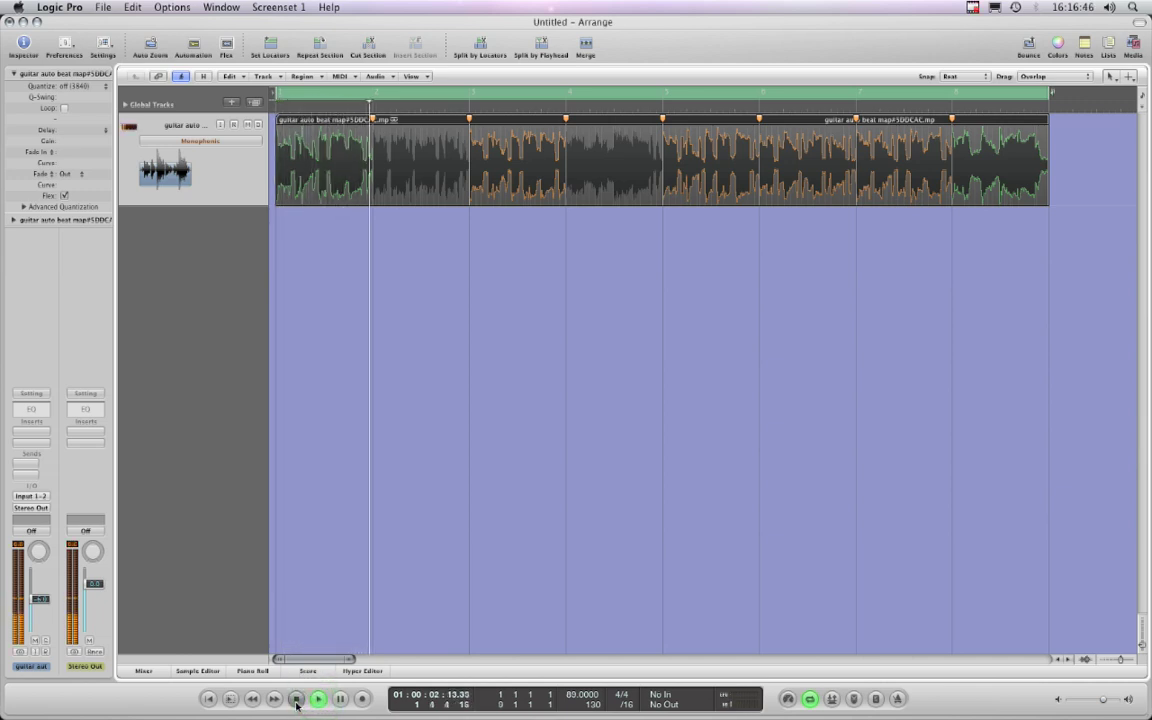
left_click(296, 699)
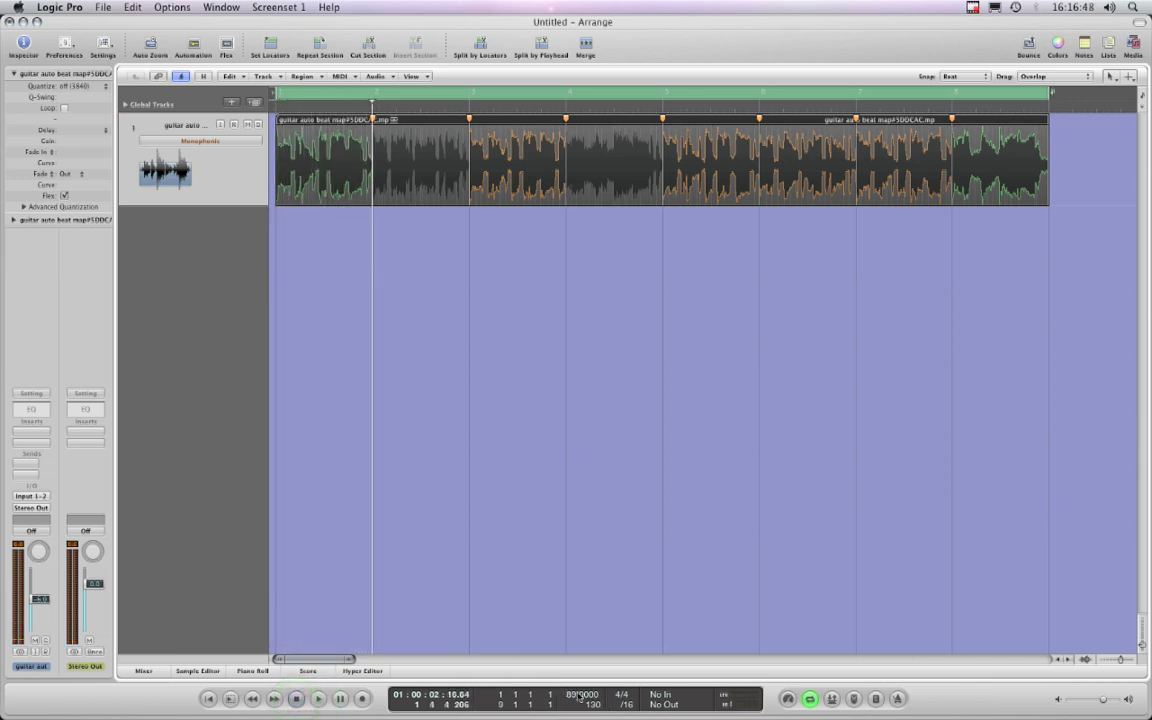